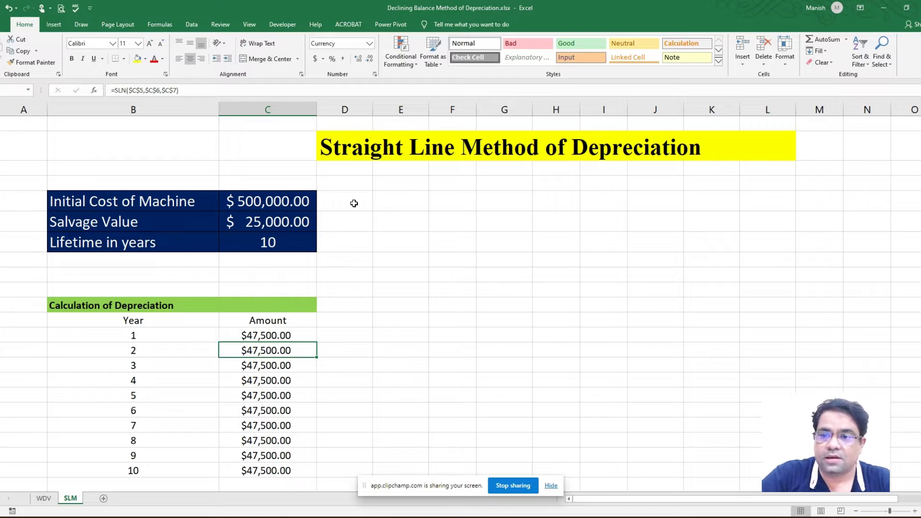
click(151, 202)
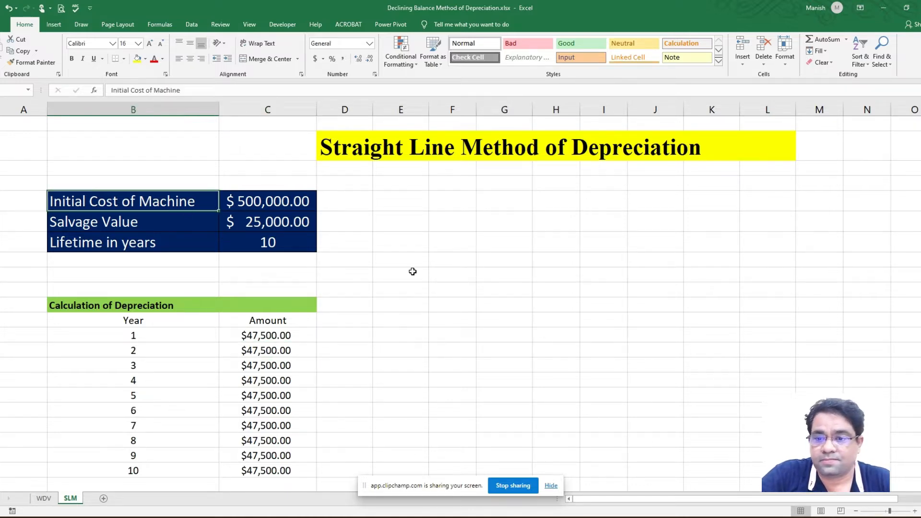
click(168, 228)
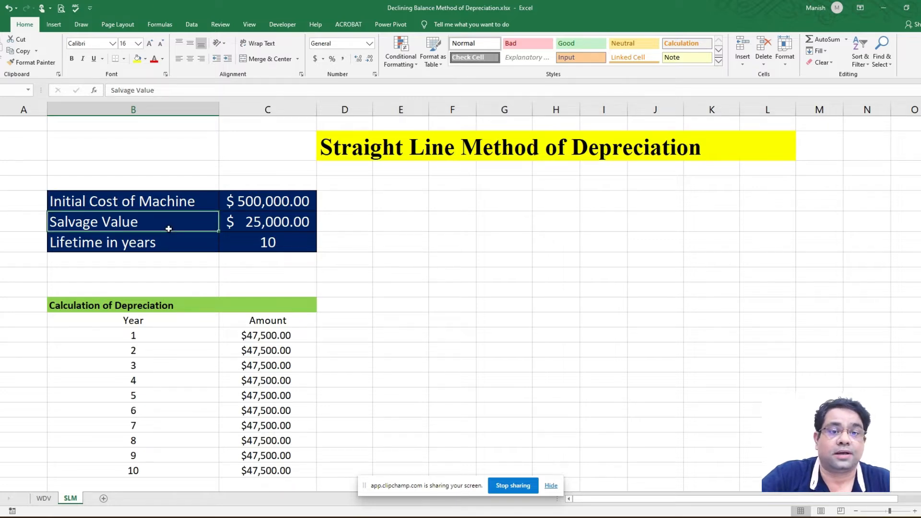
click(264, 223)
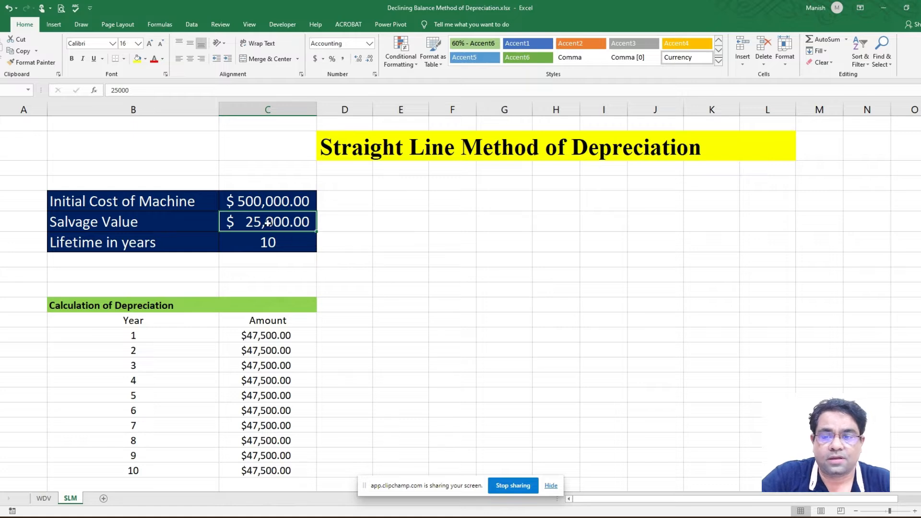
click(263, 246)
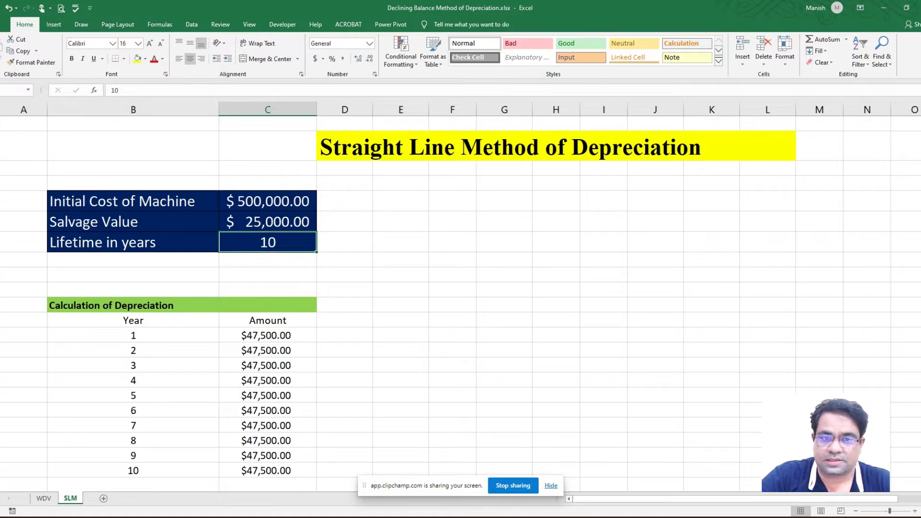
Clear the existing depreciation amounts for years 1 to 10 on the SLM sheet.
scroll(461, 297, down, 1)
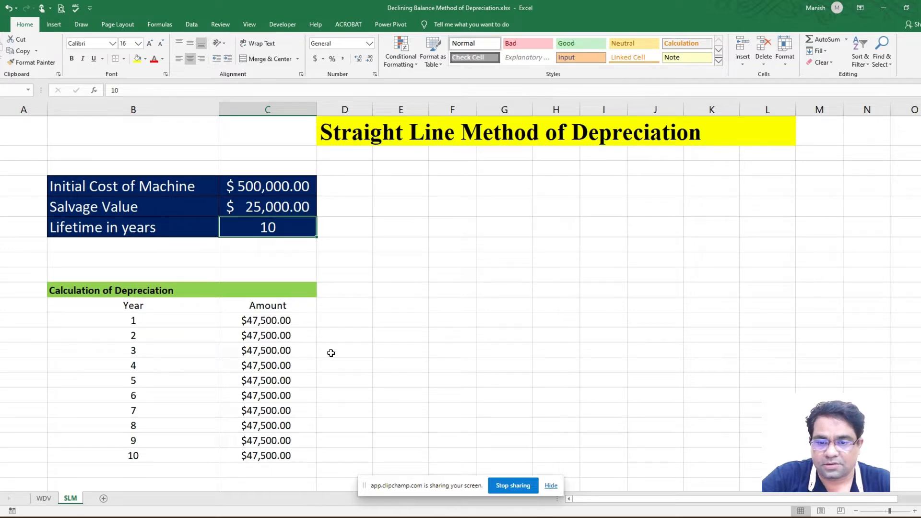
drag(280, 319, 278, 457)
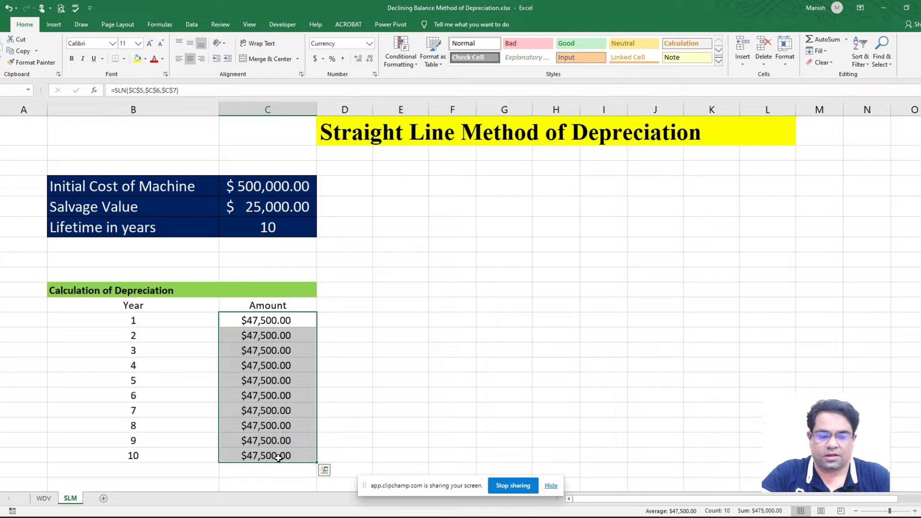
key(Delete)
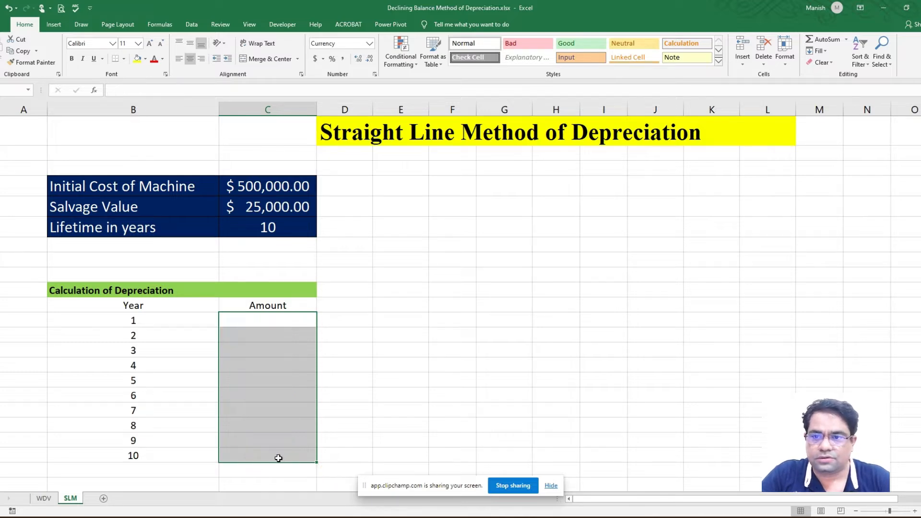
Insert the SLN function from the Financial category into the year 1 amount cell.
click(269, 319)
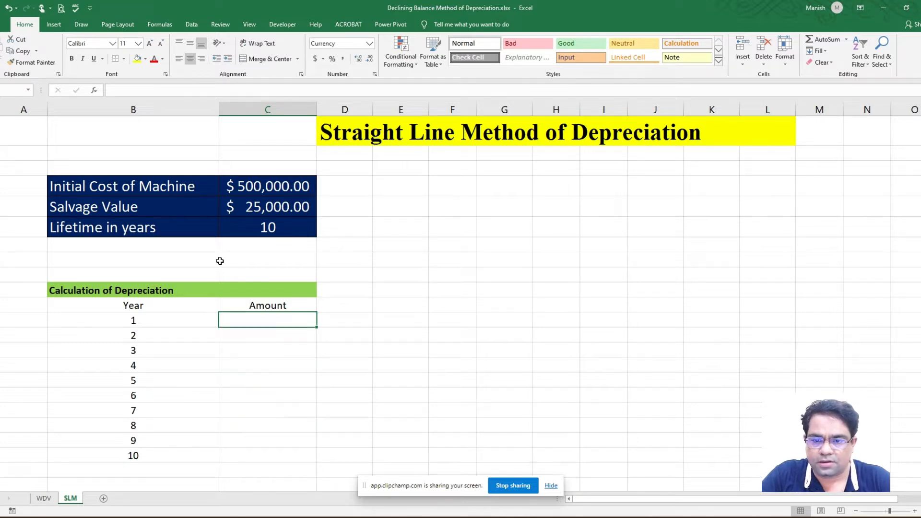
click(94, 90)
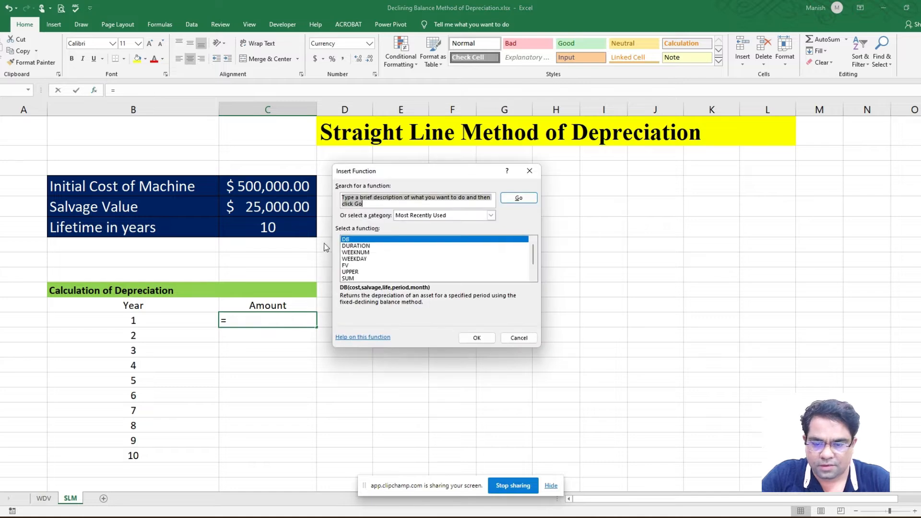
click(389, 261)
key(s)
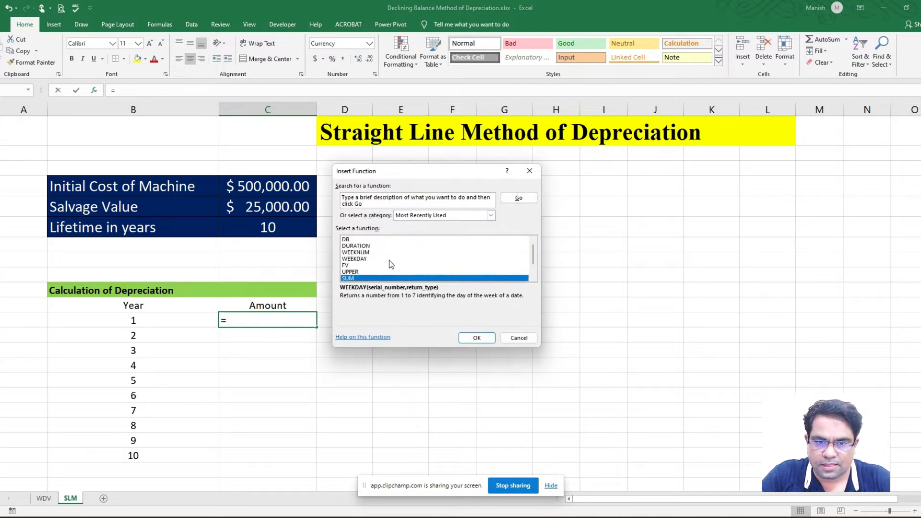
click(491, 215)
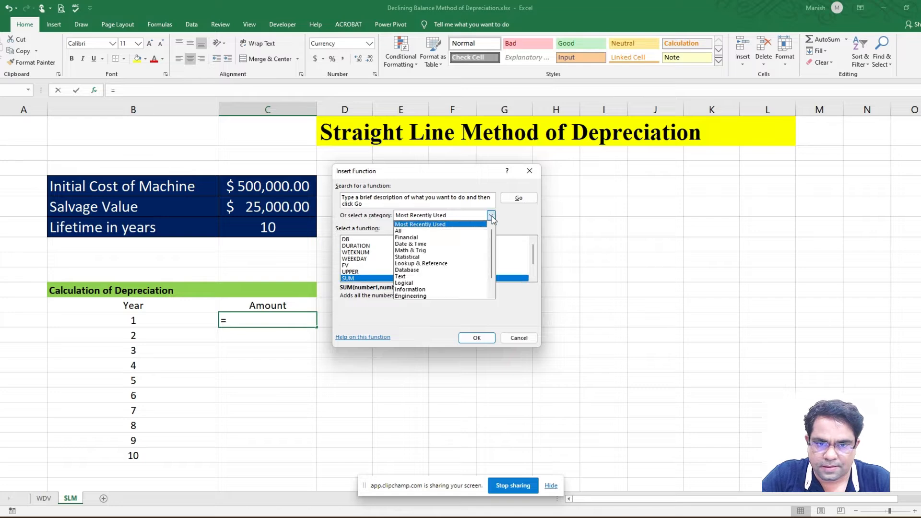
click(422, 237)
key(s)
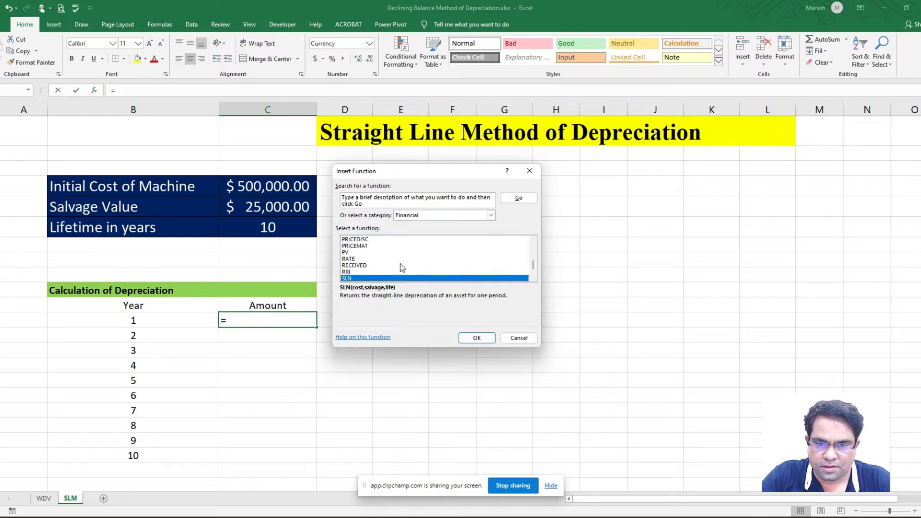
click(477, 337)
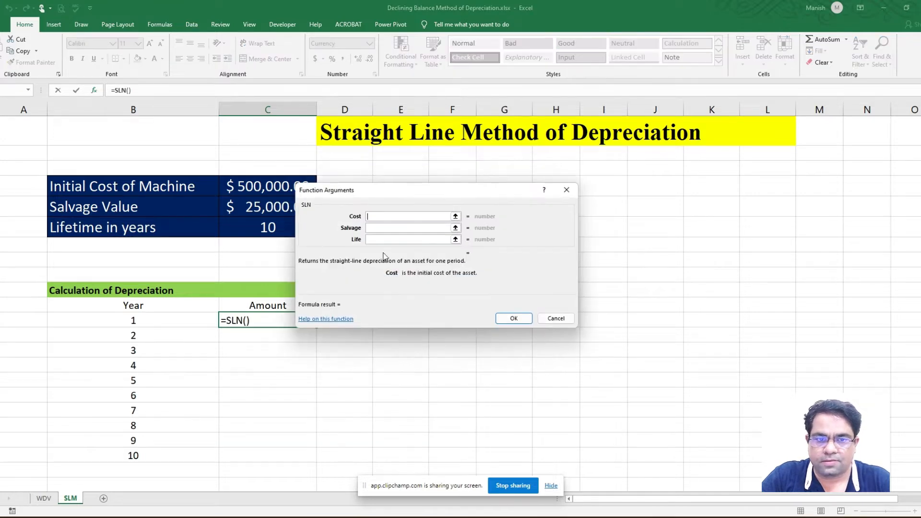
Set the SLN arguments to C5 for cost, C6 for salvage and C7 for life, and confirm the formula.
drag(405, 195, 564, 204)
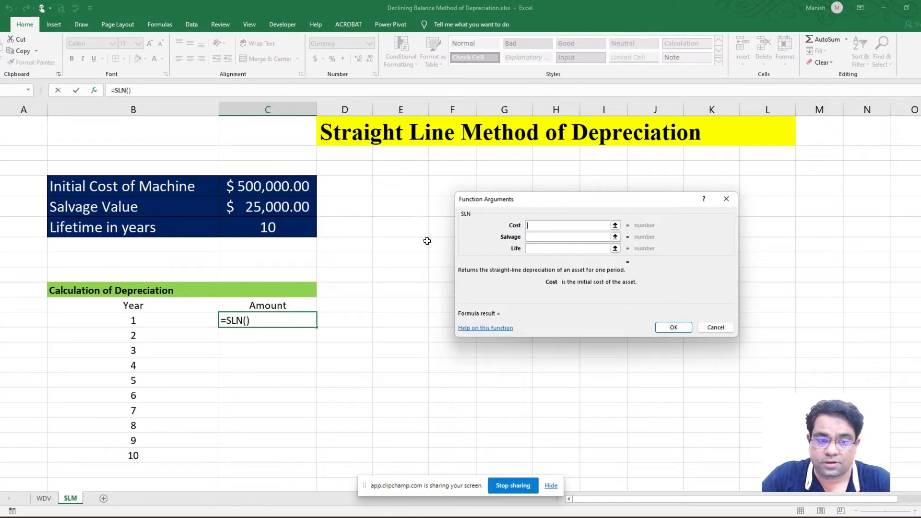
click(269, 187)
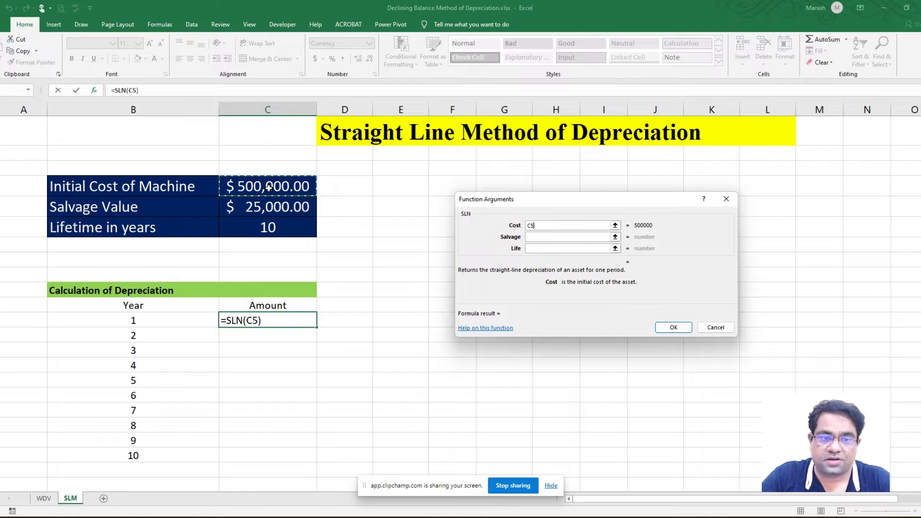
click(534, 236)
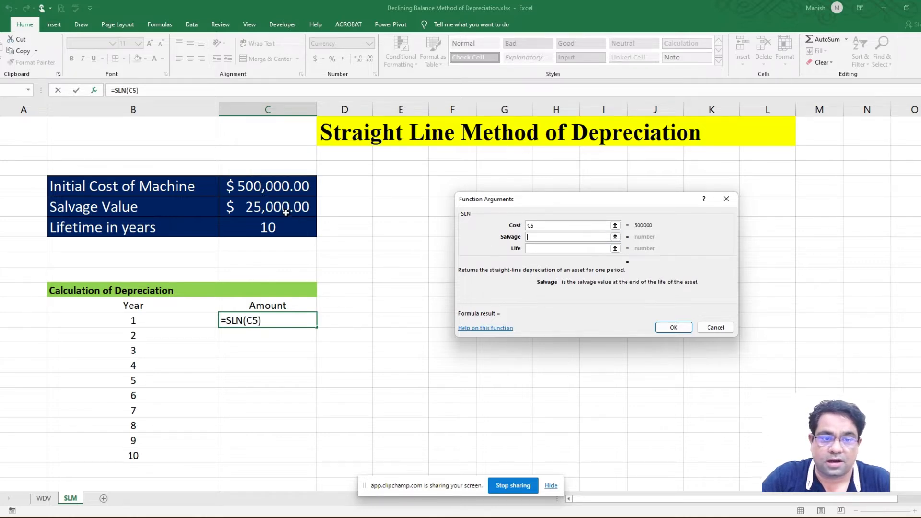
click(278, 206)
click(531, 249)
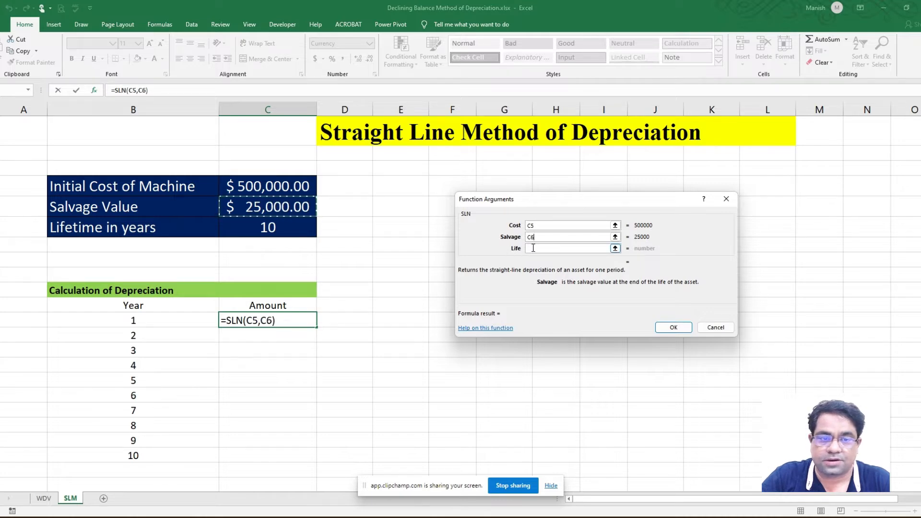
click(276, 228)
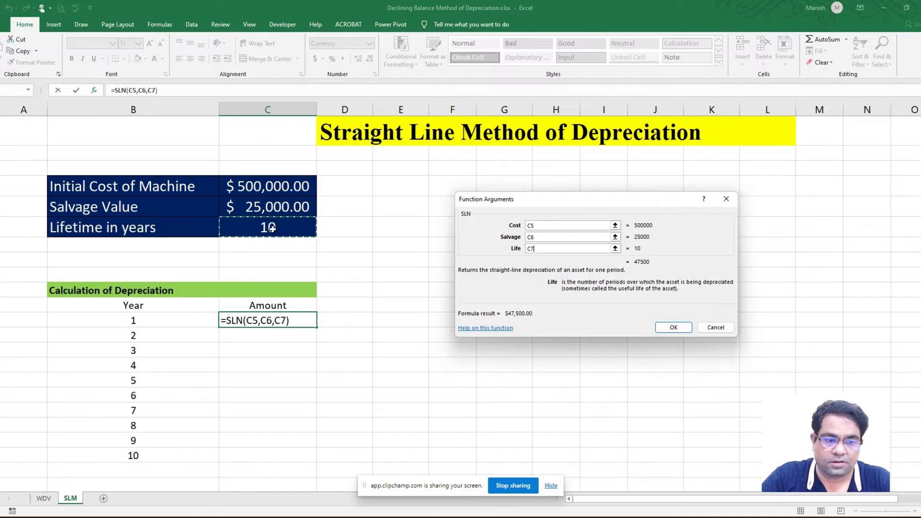
click(673, 329)
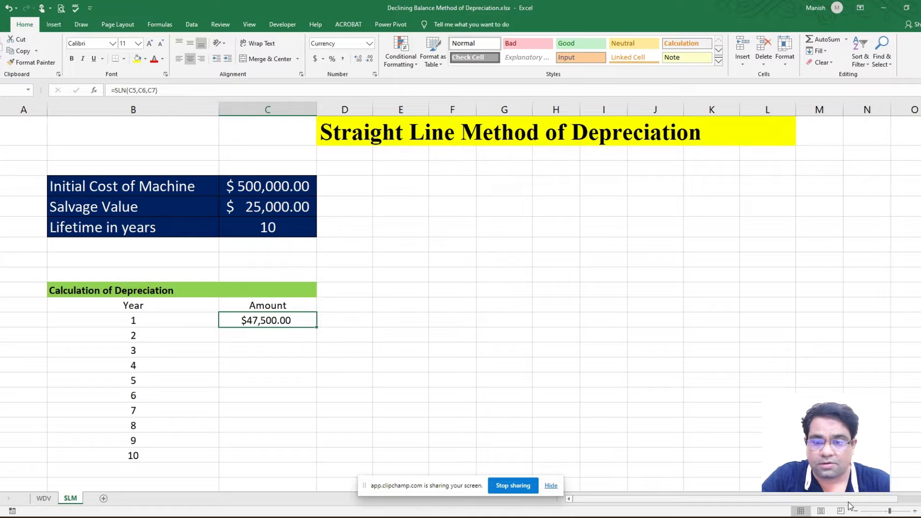
Make the year 1 formula's references absolute so that it reads =SLN($C$5,$C$6,$C$7).
drag(894, 512, 823, 499)
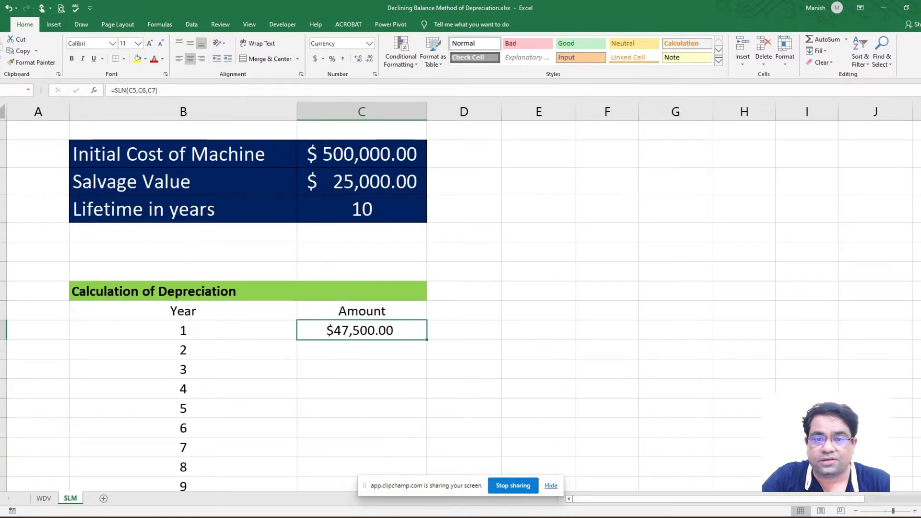
drag(920, 214, 920, 215)
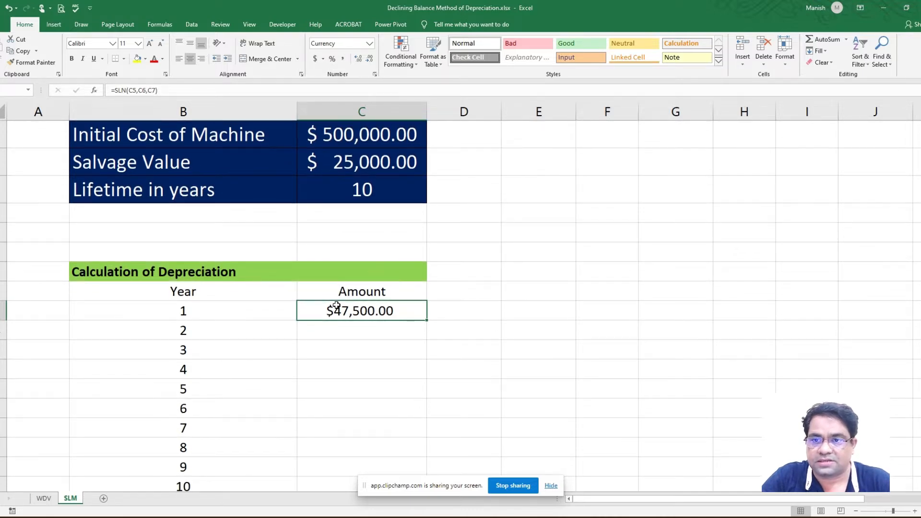
click(130, 89)
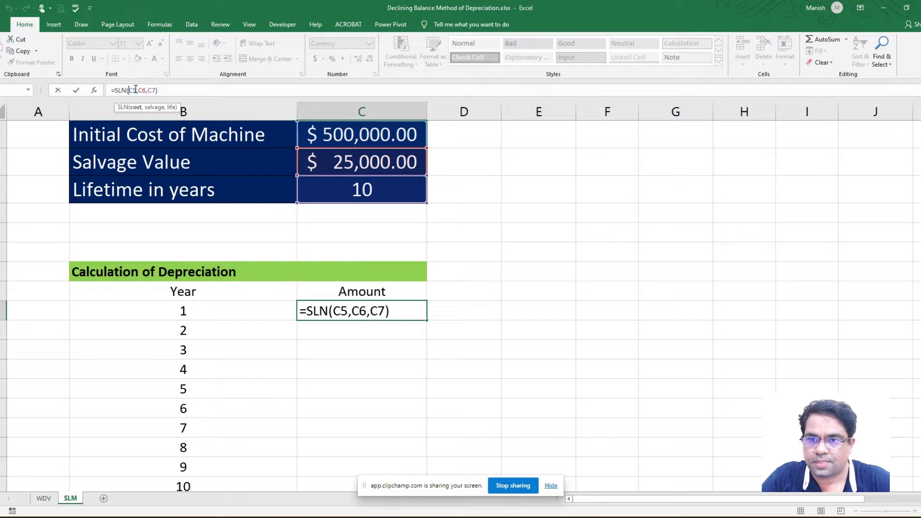
key(F4)
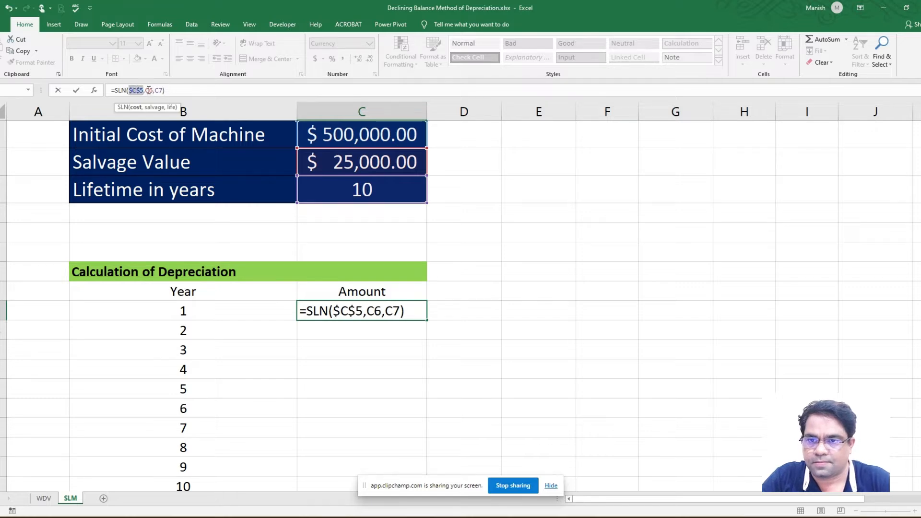
click(149, 90)
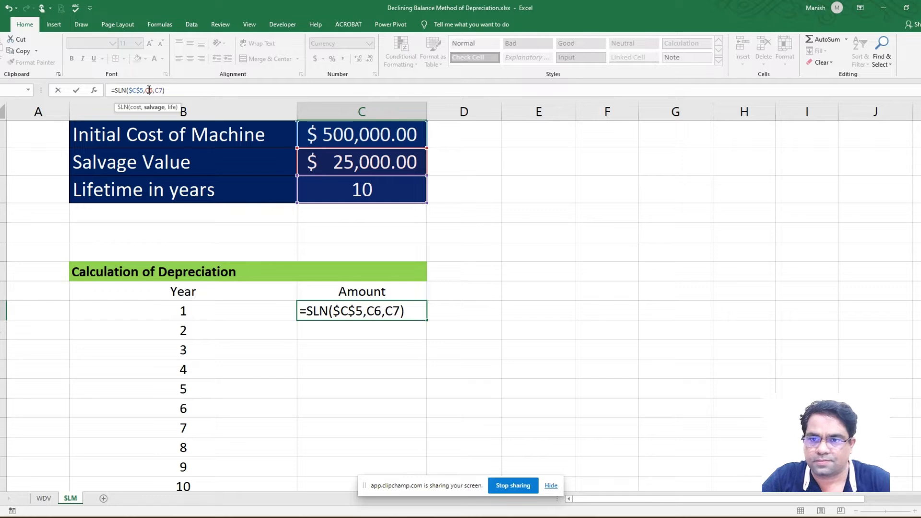
key(F4)
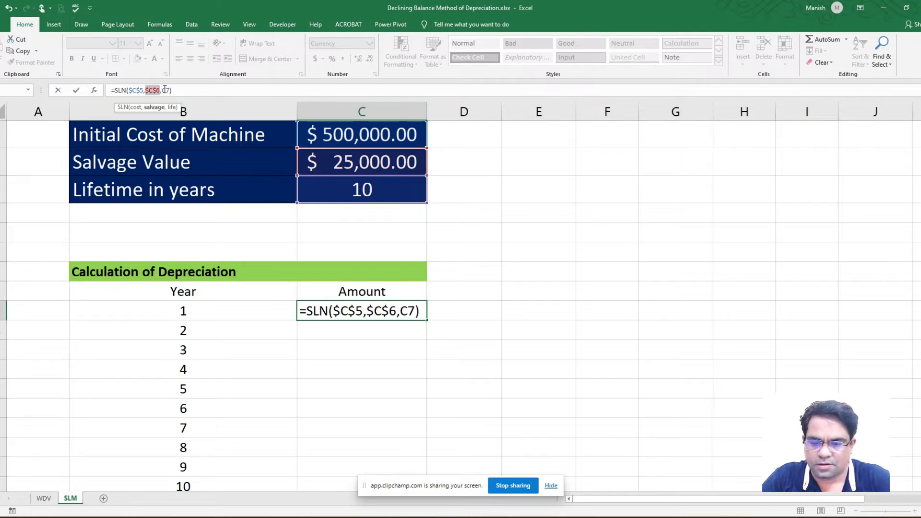
click(164, 89)
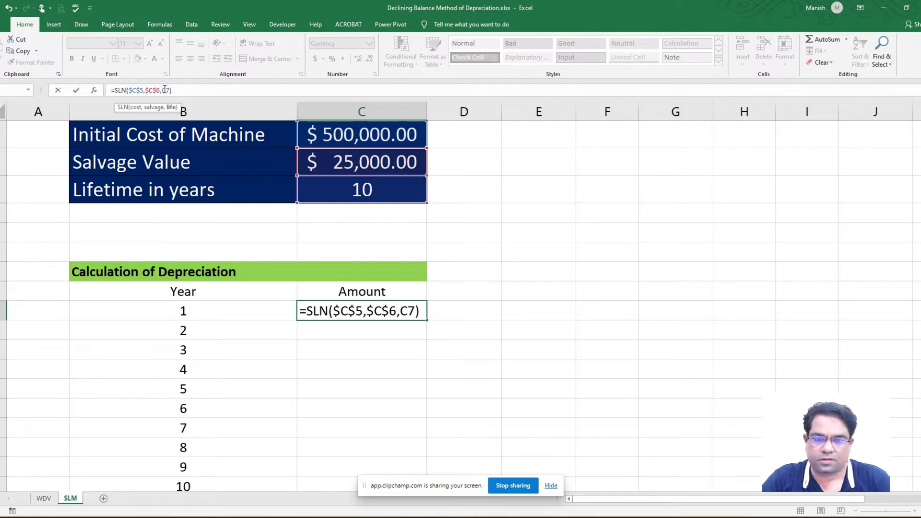
key(F4)
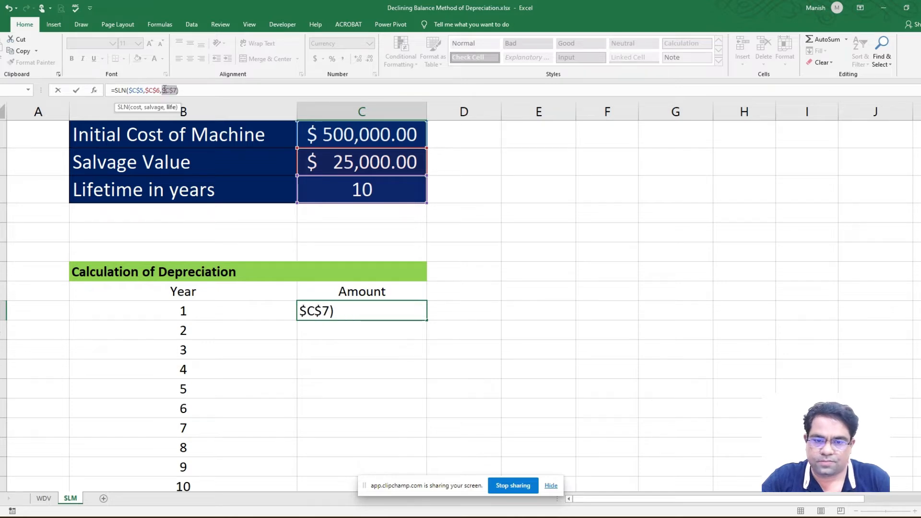
key(Return)
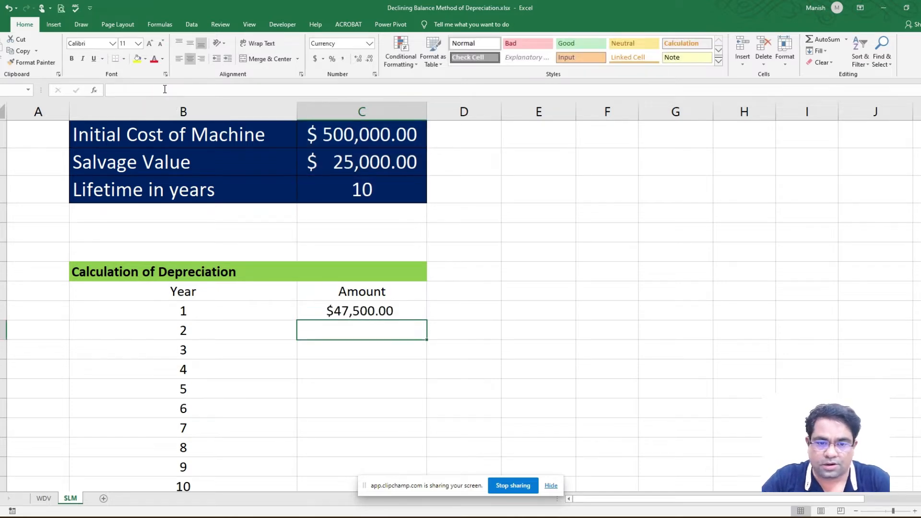
Fill the year 1 depreciation formula down the Amount column through year 10.
click(406, 306)
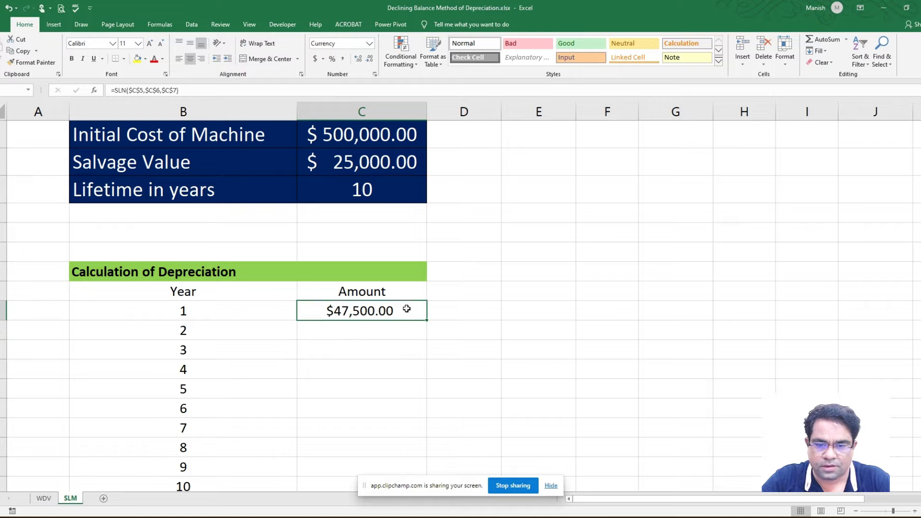
drag(427, 321, 403, 493)
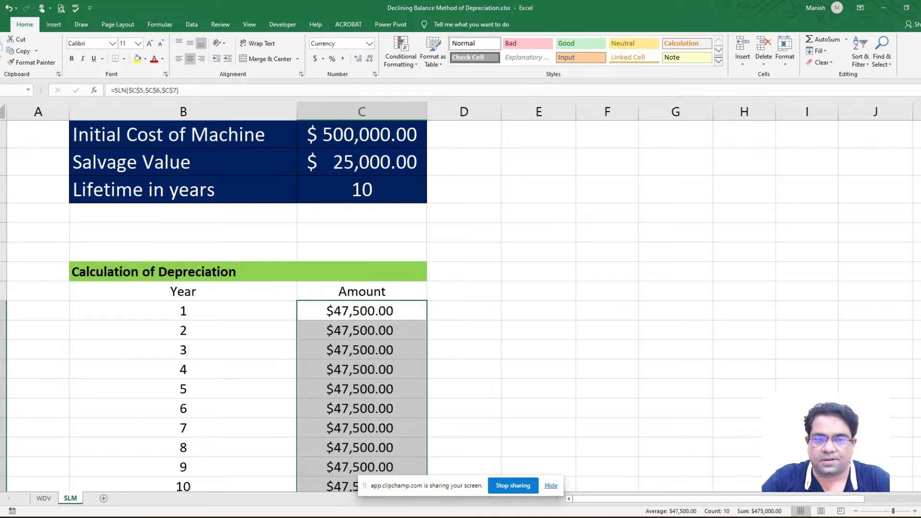
drag(919, 255, 919, 264)
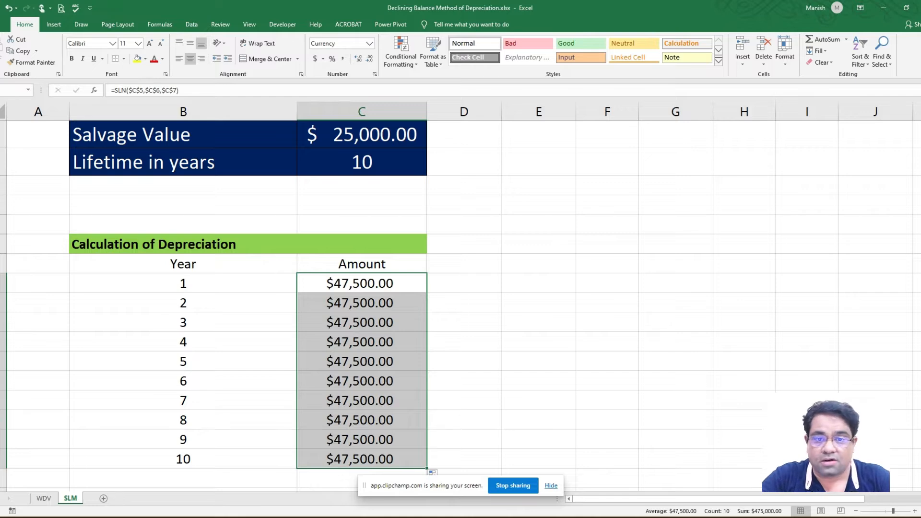
Dismiss the pop-up notification and open the WDV sheet for the declining balance method.
scroll(444, 433, up, 2)
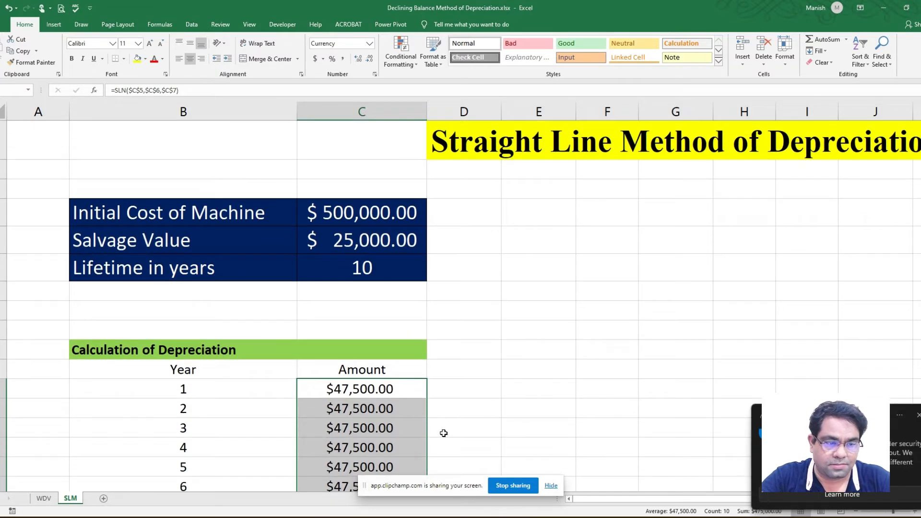
click(918, 415)
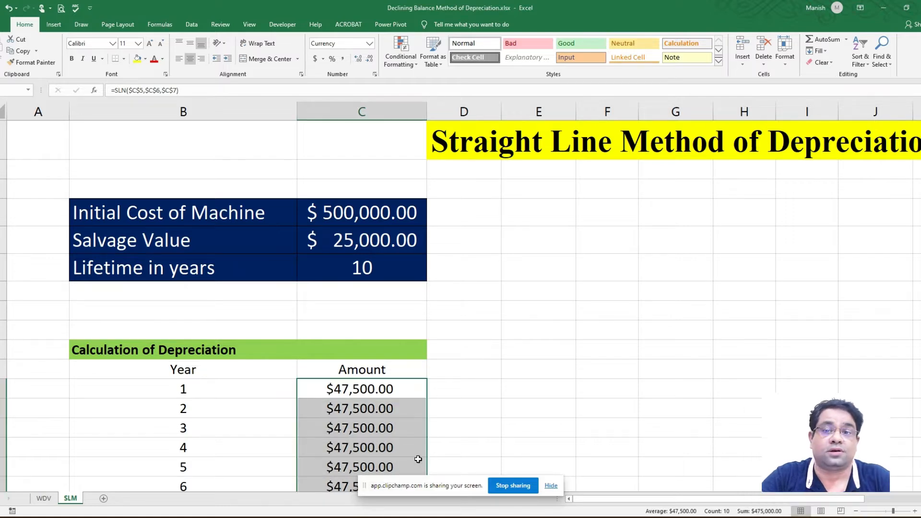
click(42, 500)
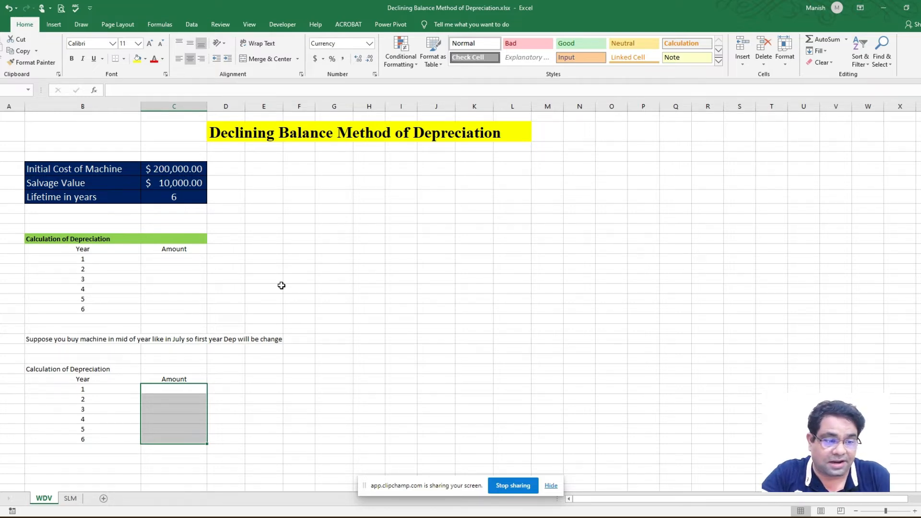
click(892, 513)
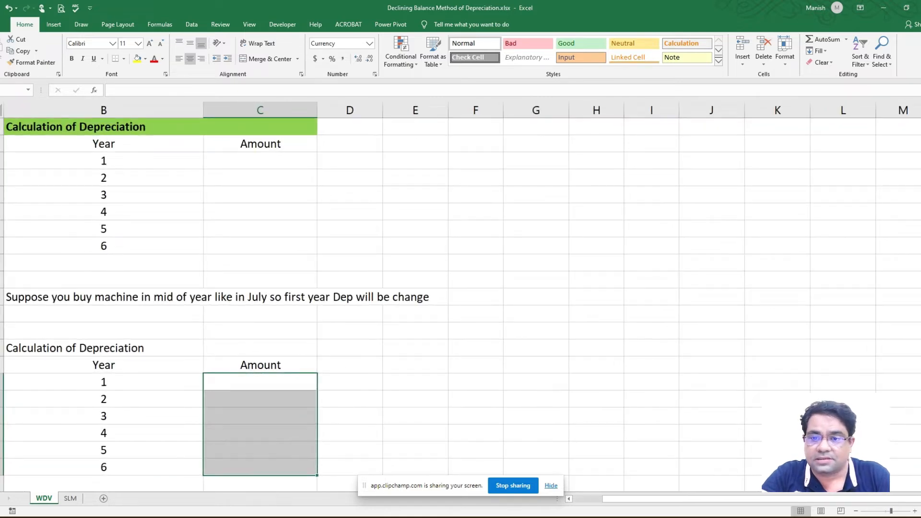
Insert the financial DB function into the year 1 Amount cell of the upper depreciation table.
drag(920, 405, 920, 338)
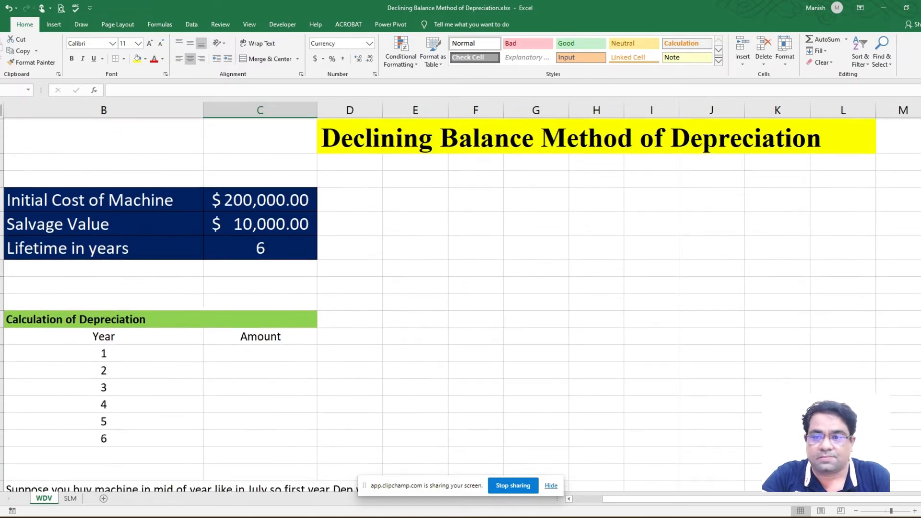
drag(650, 503, 635, 497)
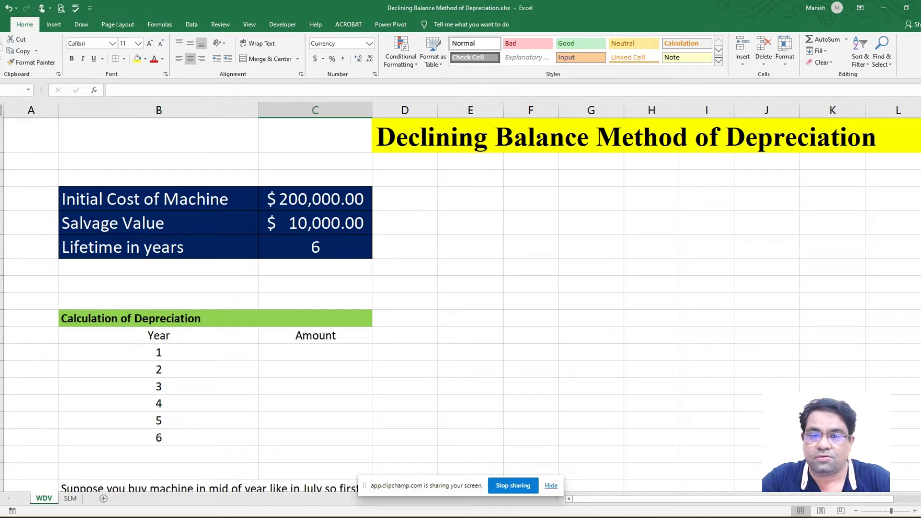
drag(920, 284, 920, 300)
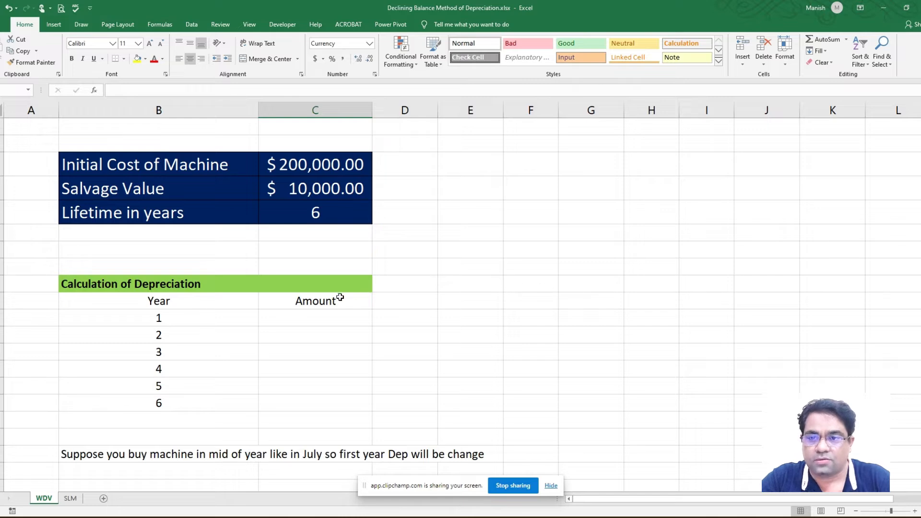
click(324, 314)
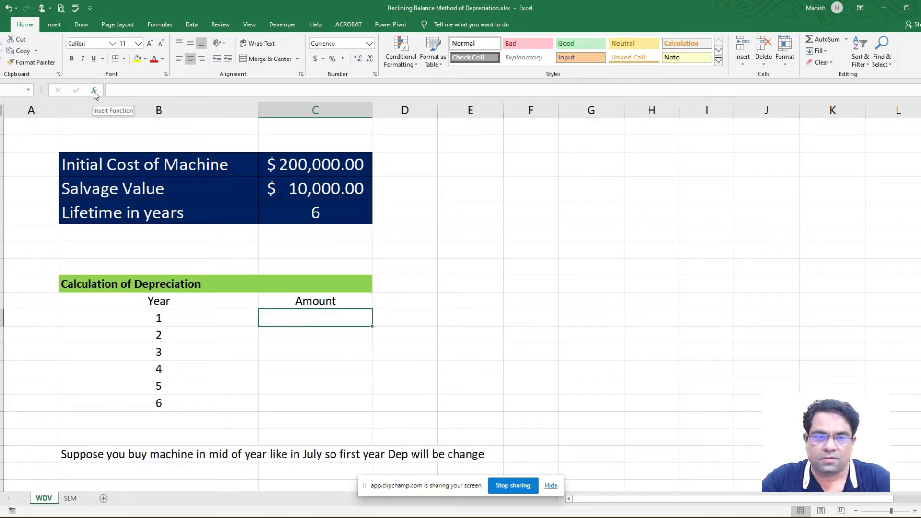
click(95, 91)
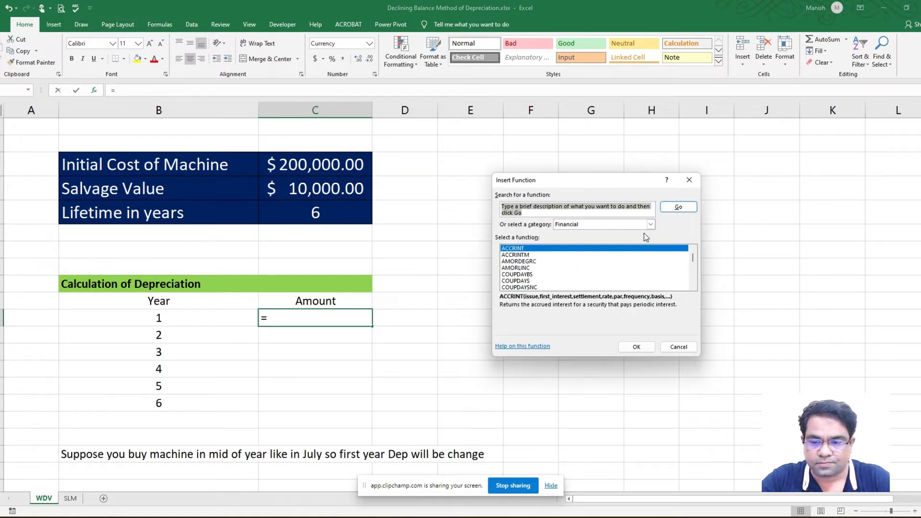
click(576, 269)
key(d)
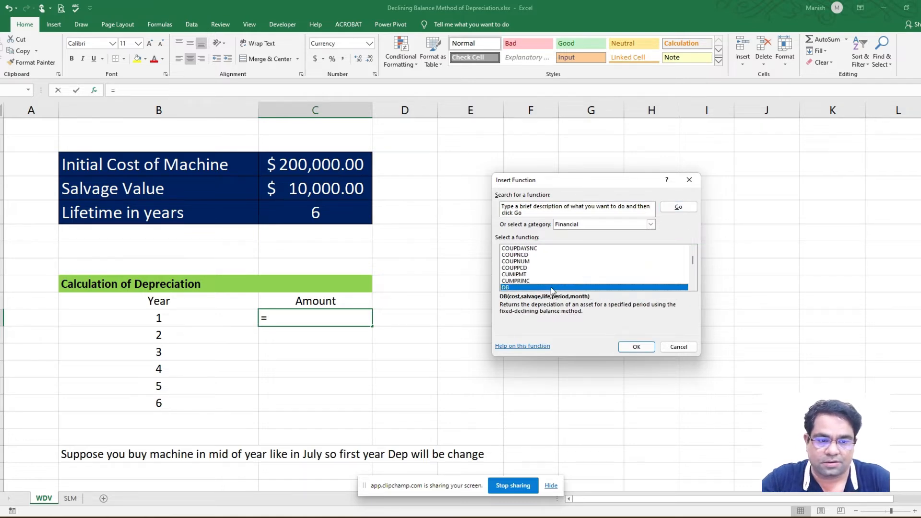
click(636, 347)
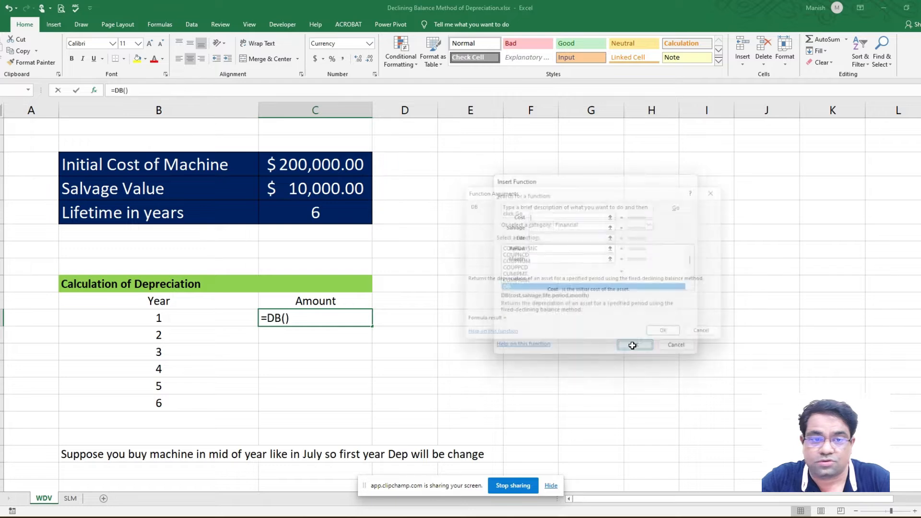
Set the DB arguments to C5 for cost, C6 for salvage, C7 for life and 1 for period, and confirm the formula.
click(315, 164)
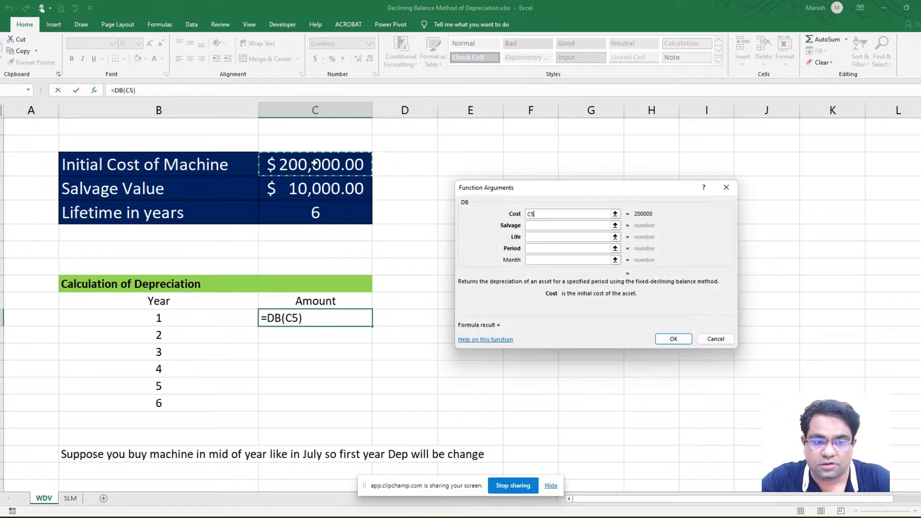
click(602, 225)
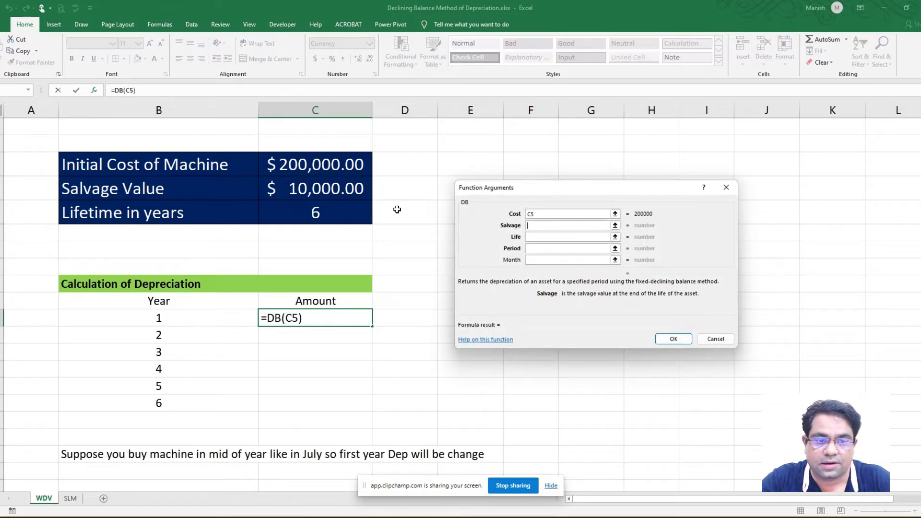
click(340, 189)
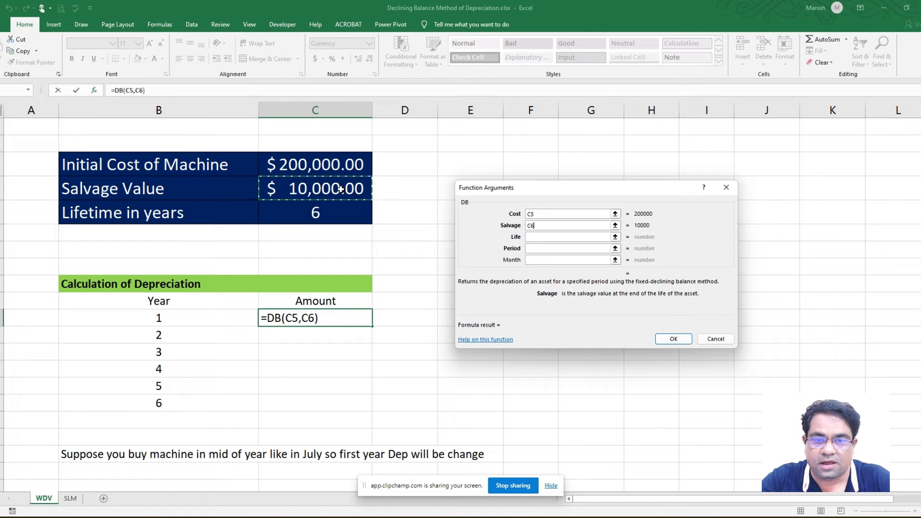
click(532, 237)
click(308, 214)
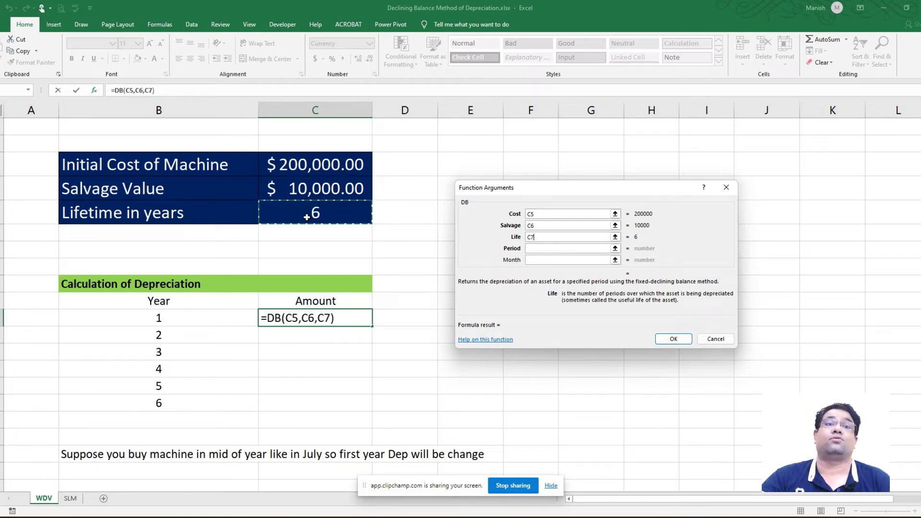
click(534, 247)
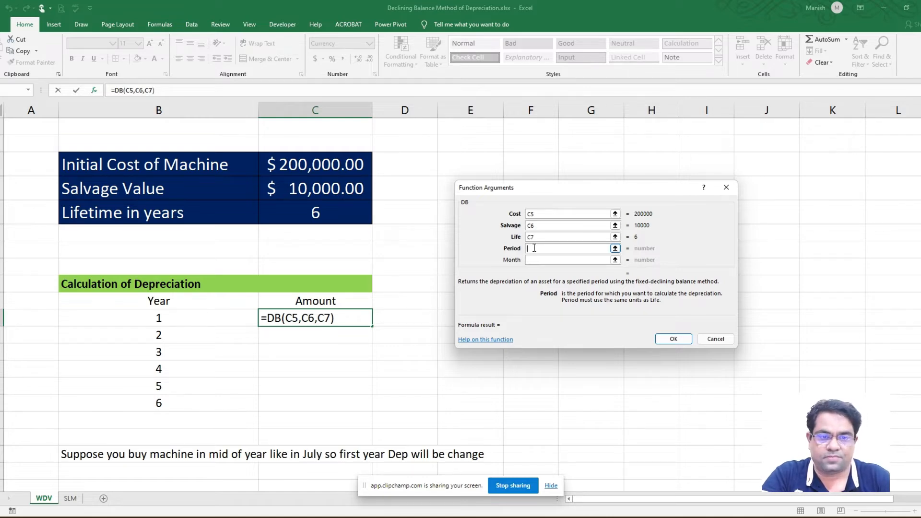
text(1)
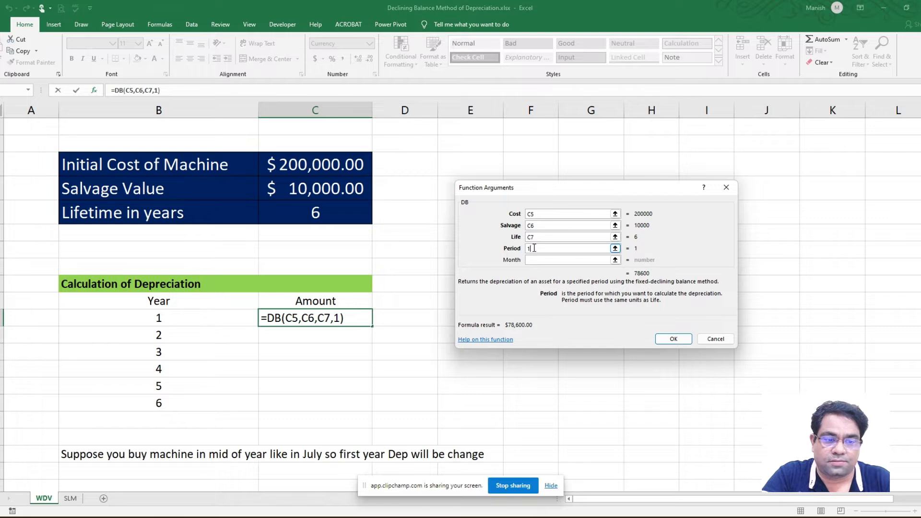
click(673, 339)
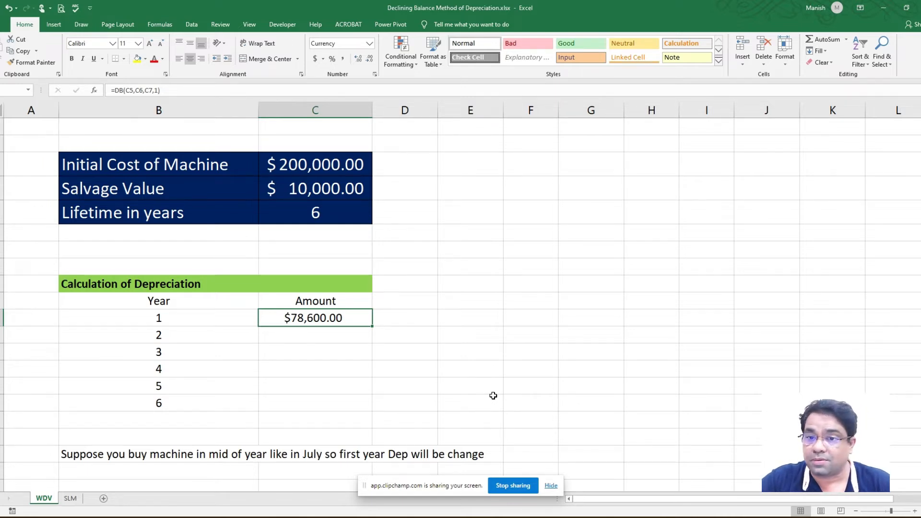
Start a DB formula in the year 2 Amount cell with the absolute cost reference $C$5.
click(341, 334)
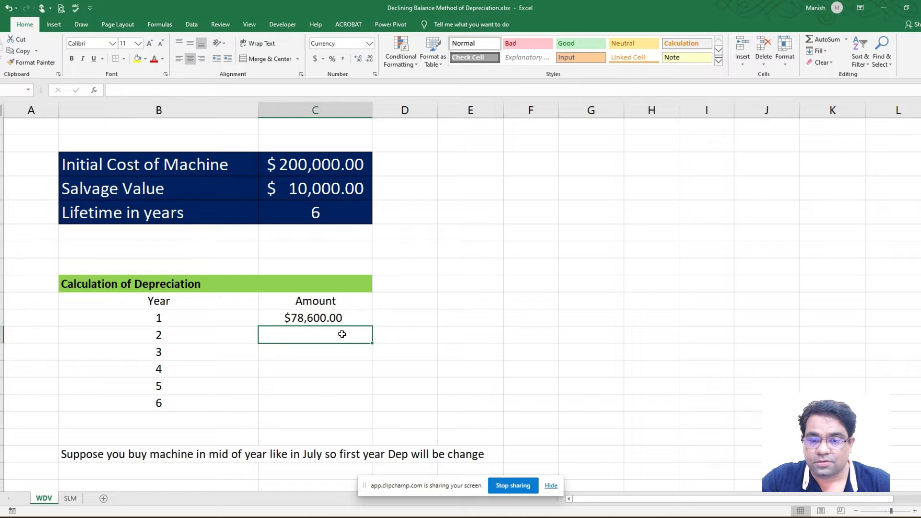
click(338, 318)
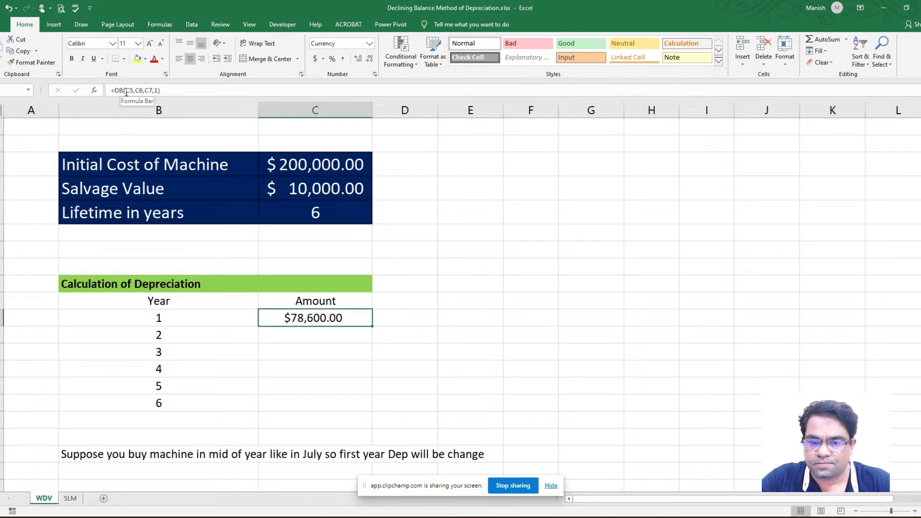
click(336, 335)
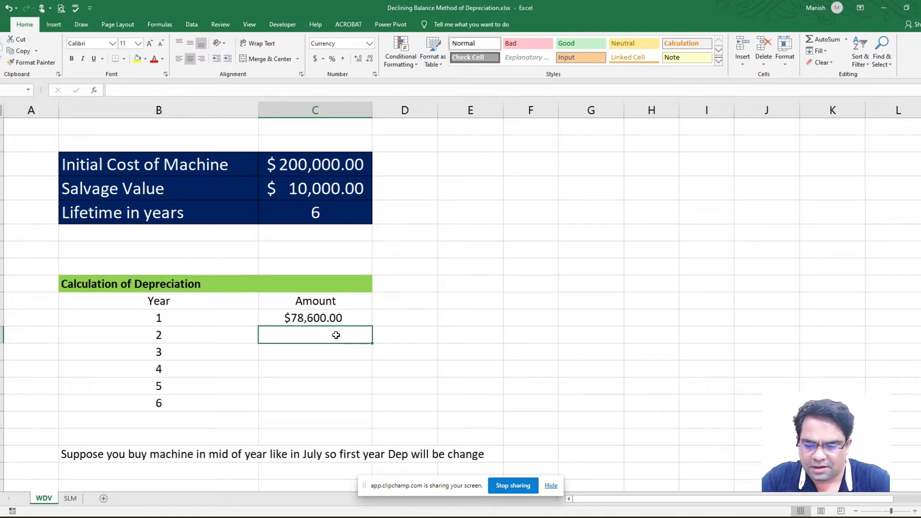
text(=db)
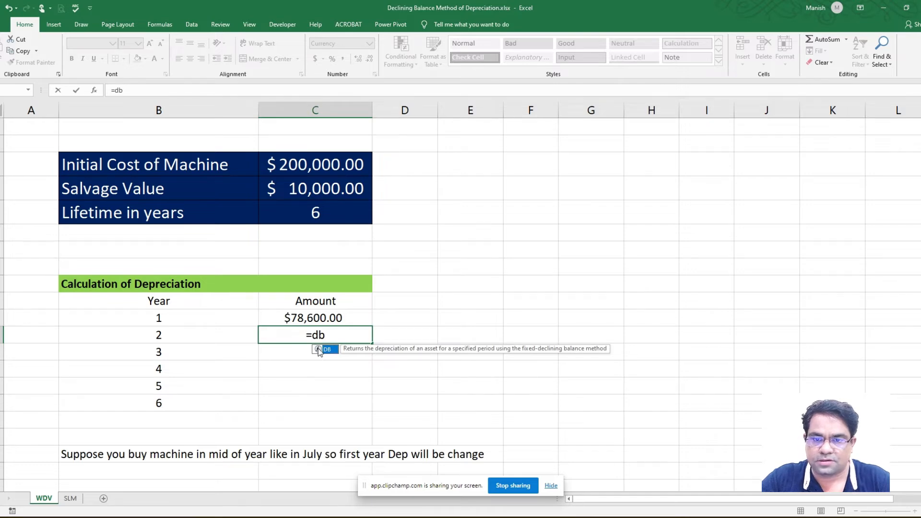
double_click(319, 349)
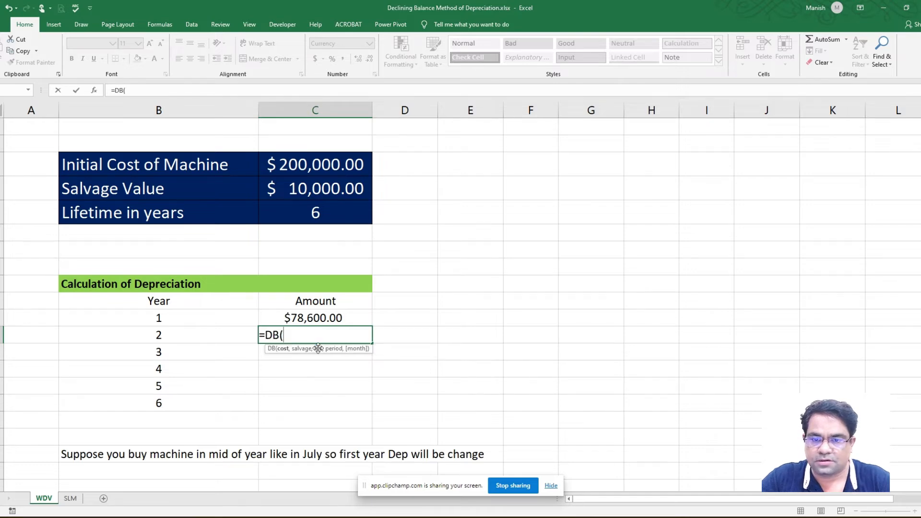
click(293, 169)
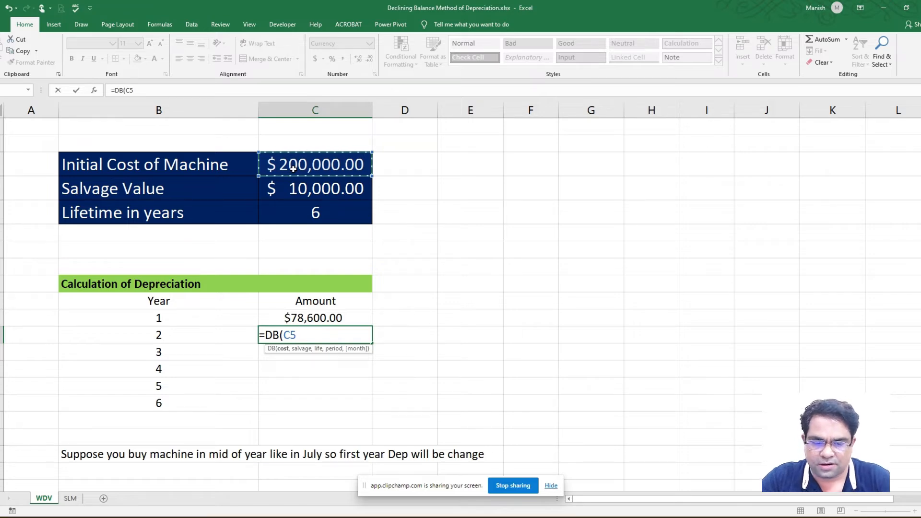
key(F4)
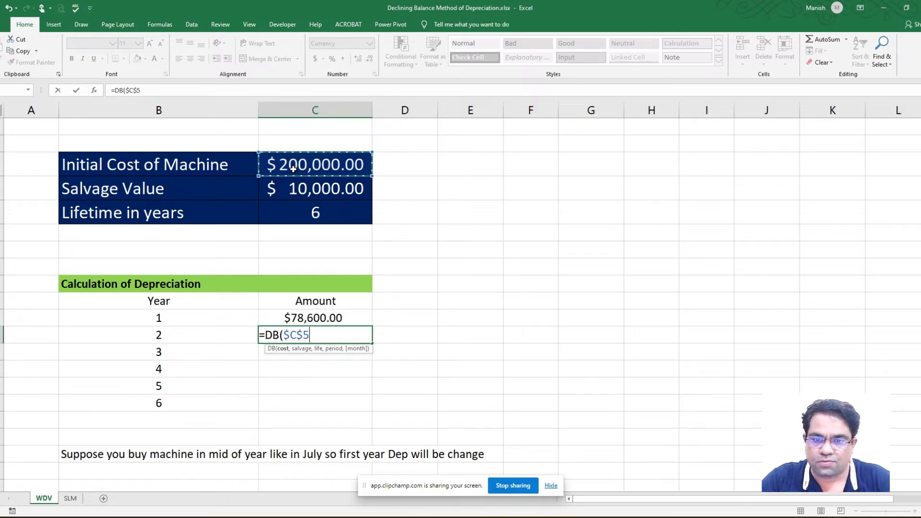
text(,)
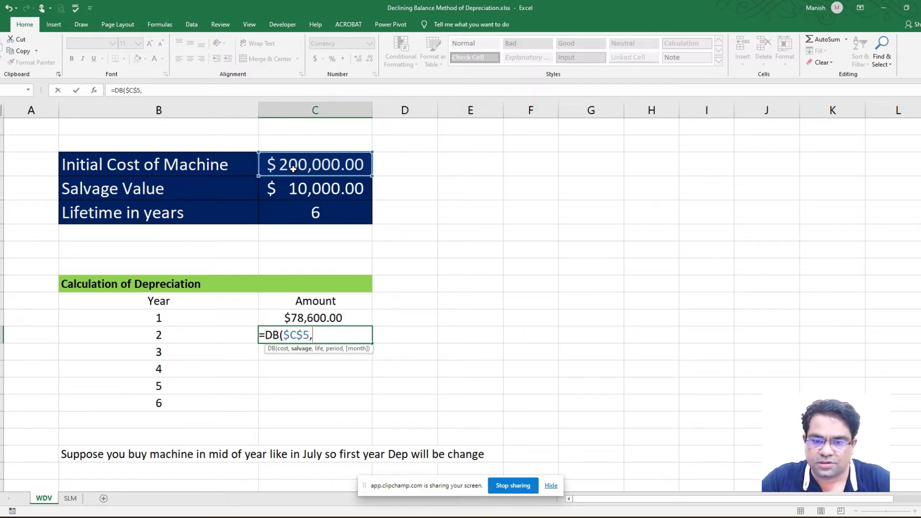
Complete the year 2 formula with salvage $C$6, life $C$7 and period B14, so that it reads =DB($C$5,$C$6,$C$7,B14).
click(312, 192)
key(F4)
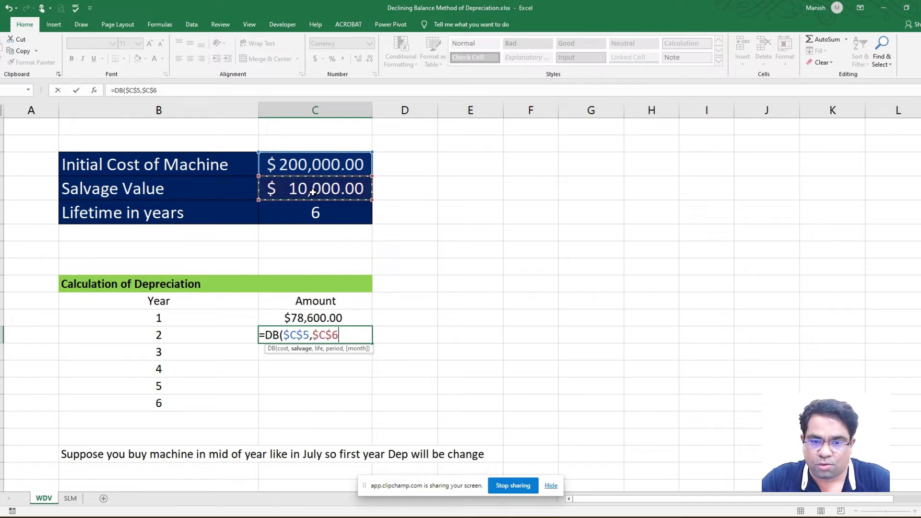
text(,)
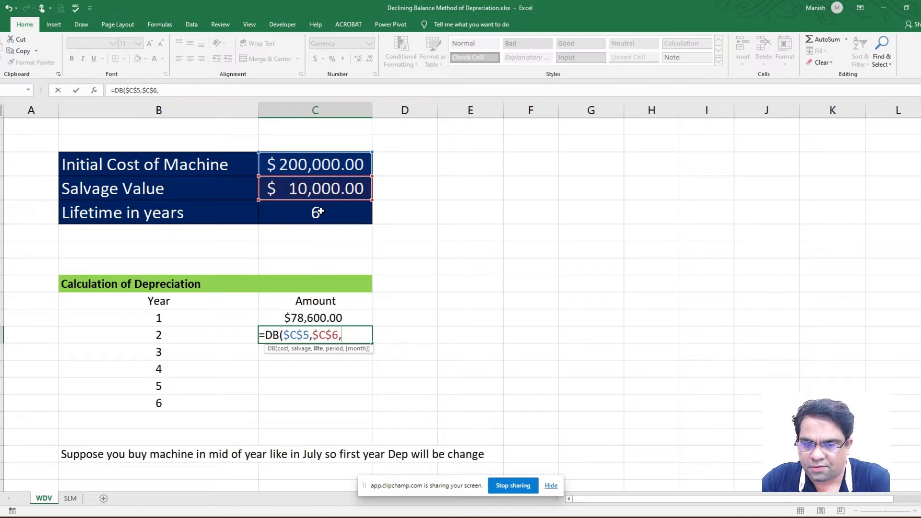
click(319, 211)
key(F4)
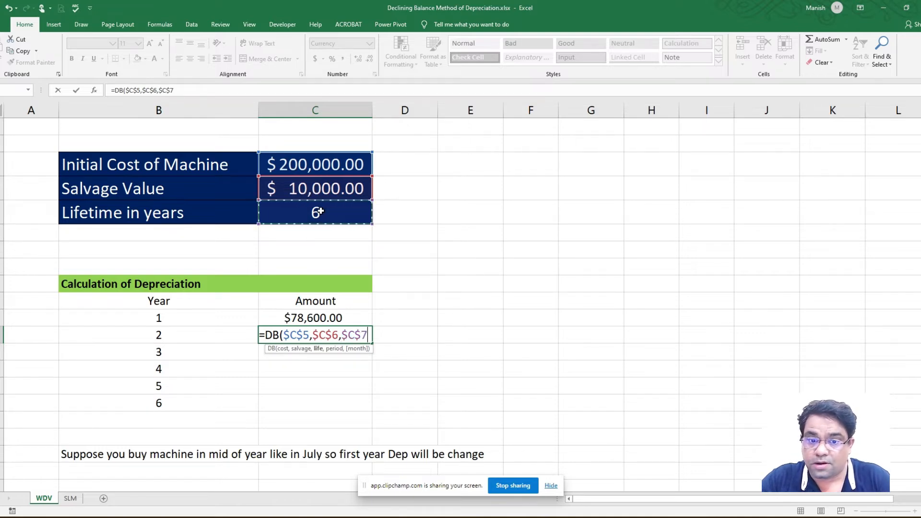
text(,)
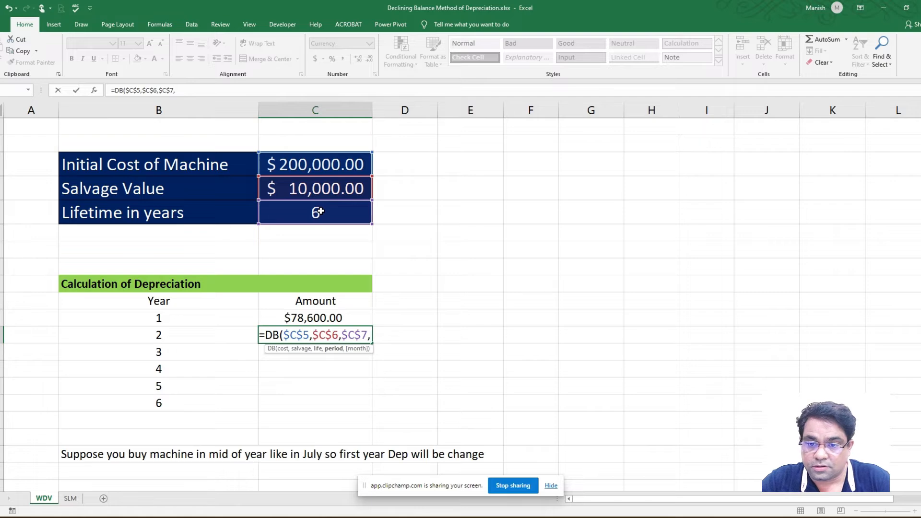
click(158, 335)
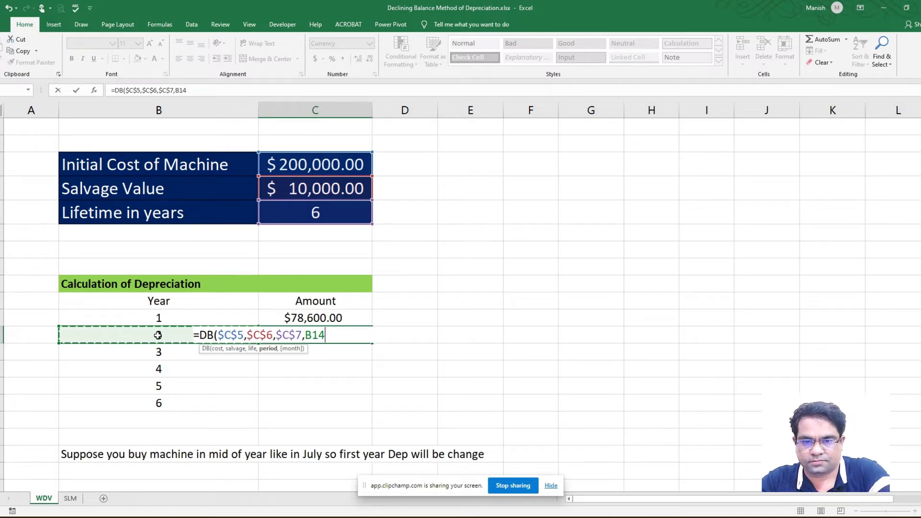
text())
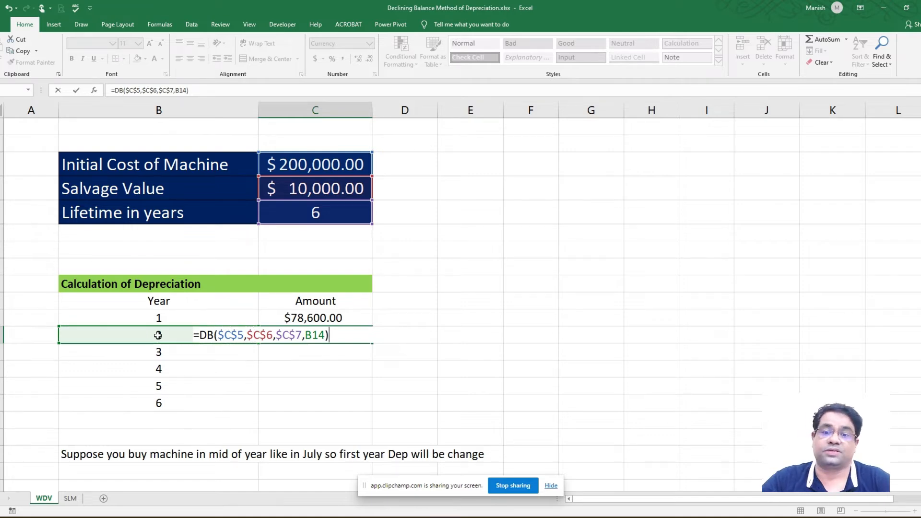
key(Return)
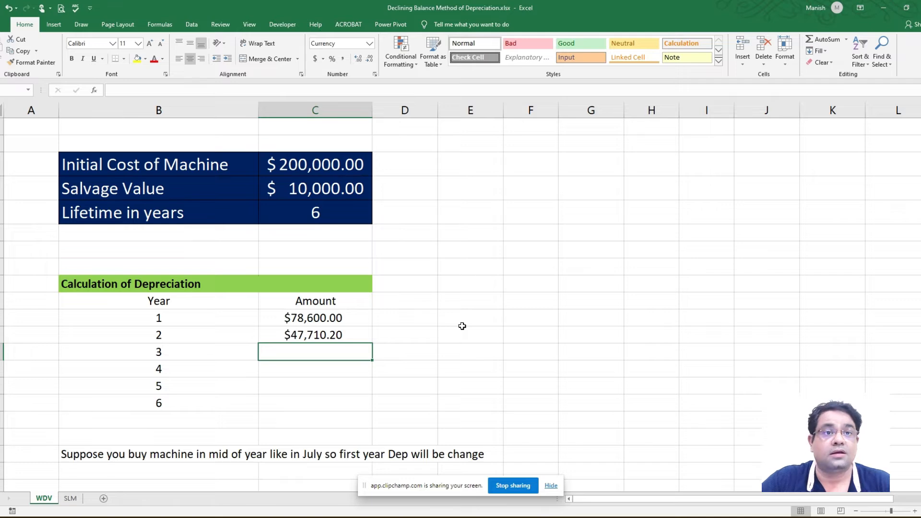
Fill the year 2 depreciation formula down the Amount column through year 6, and dismiss the pop-up notification.
click(357, 334)
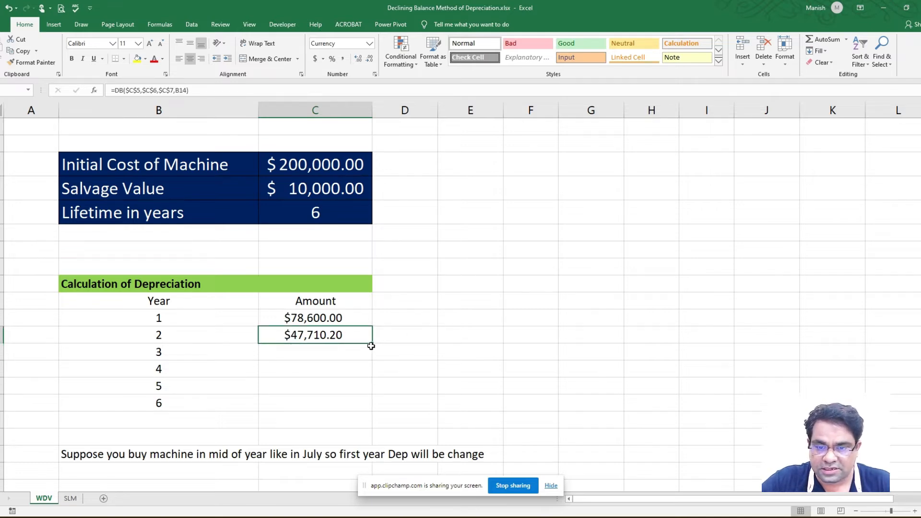
drag(371, 345, 370, 409)
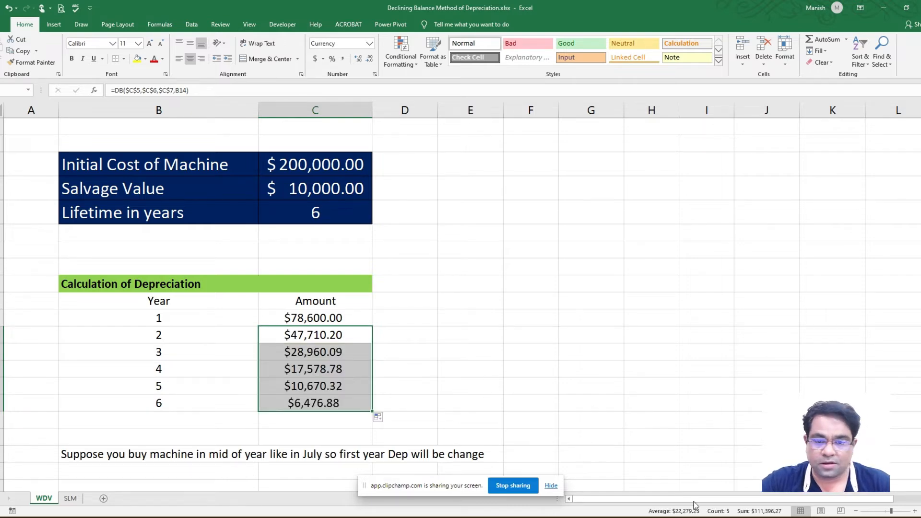
drag(891, 511, 895, 511)
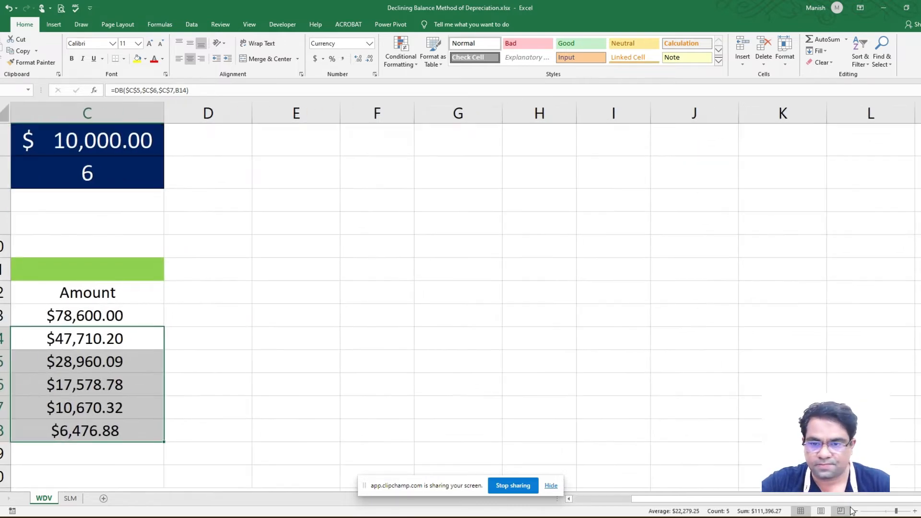
drag(824, 499, 758, 499)
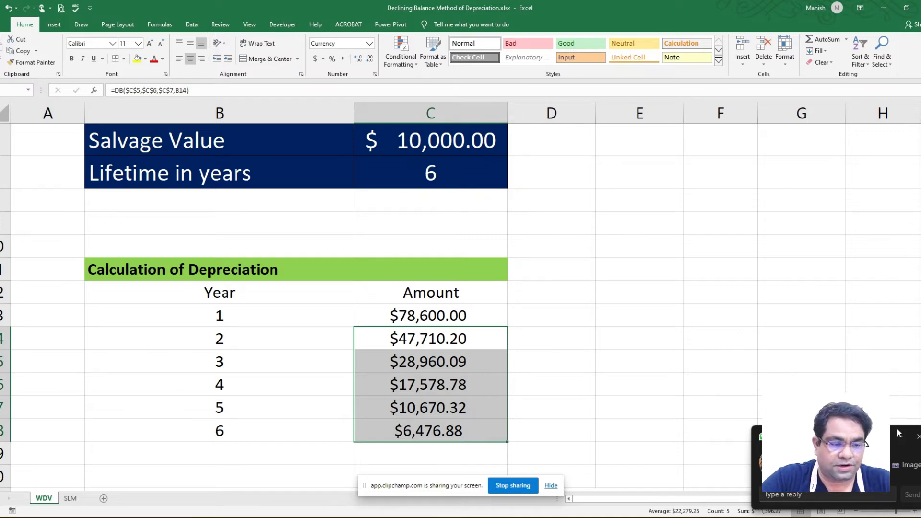
click(919, 437)
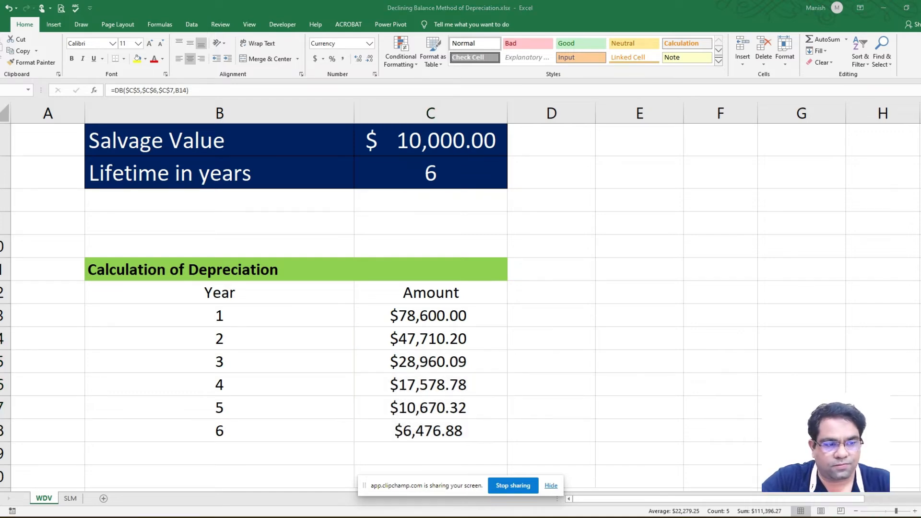
click(533, 338)
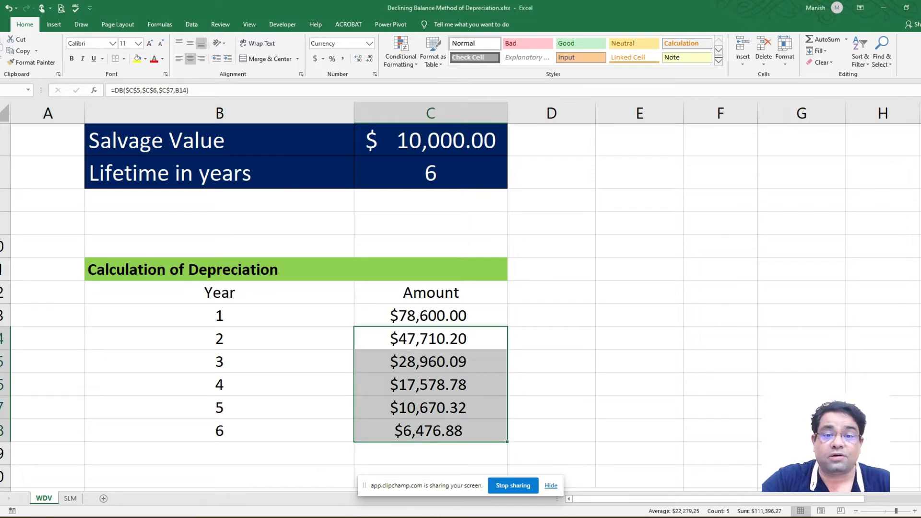
Highlight the note about buying the machine in mid-year, above the second depreciation table, across columns B to E with yellow fill.
scroll(460, 259, up, 2)
scroll(460, 259, down, 1)
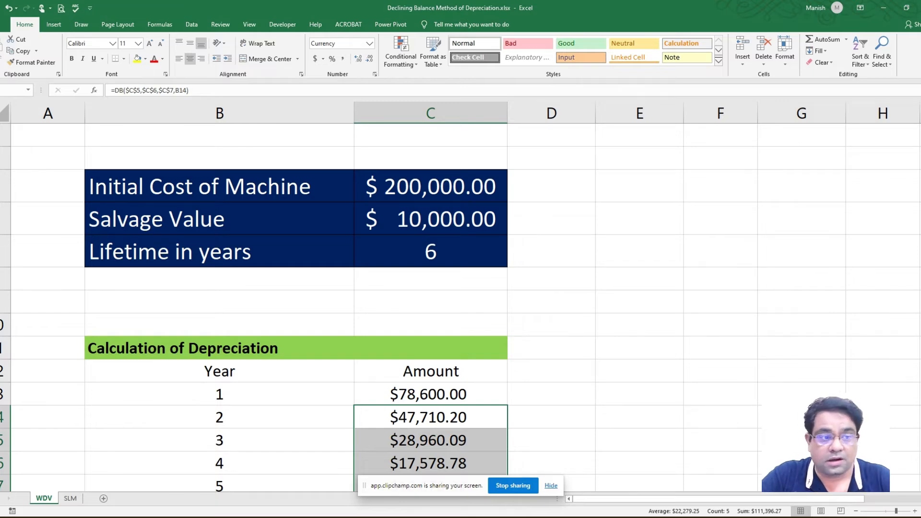
click(897, 305)
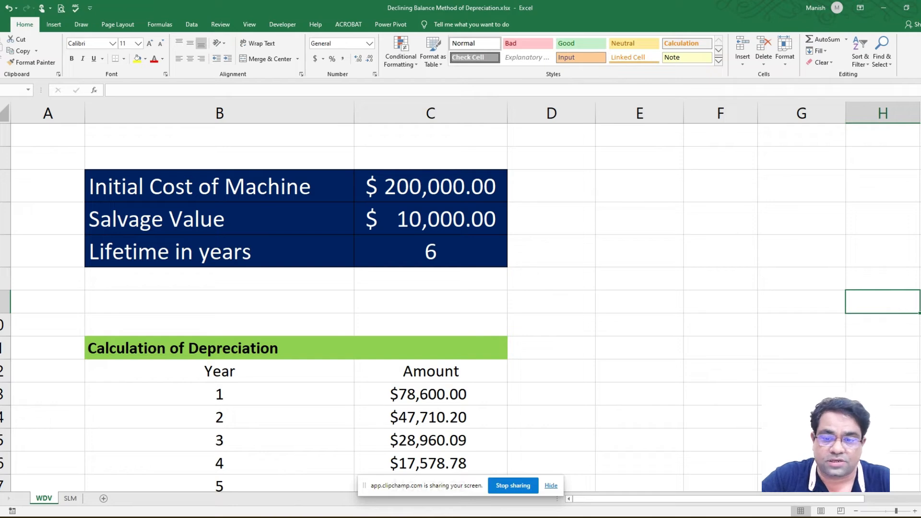
scroll(897, 303, down, 2)
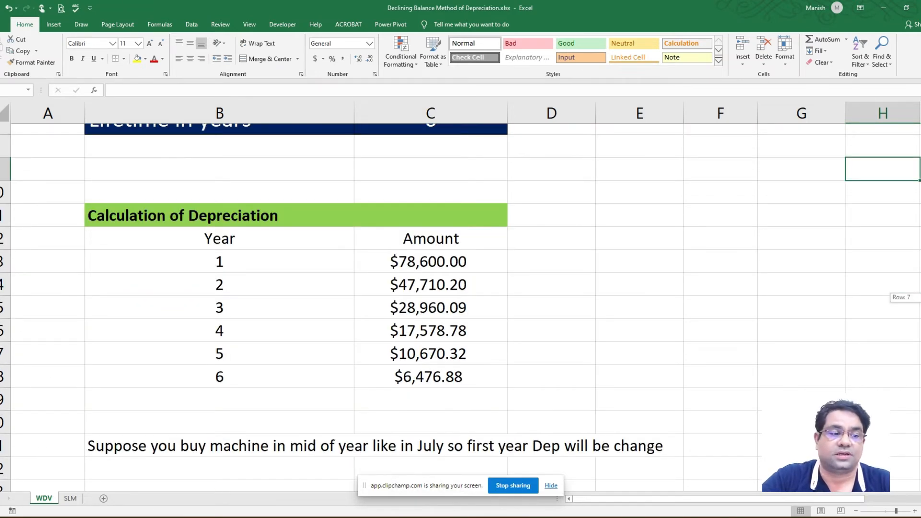
drag(920, 297, 920, 299)
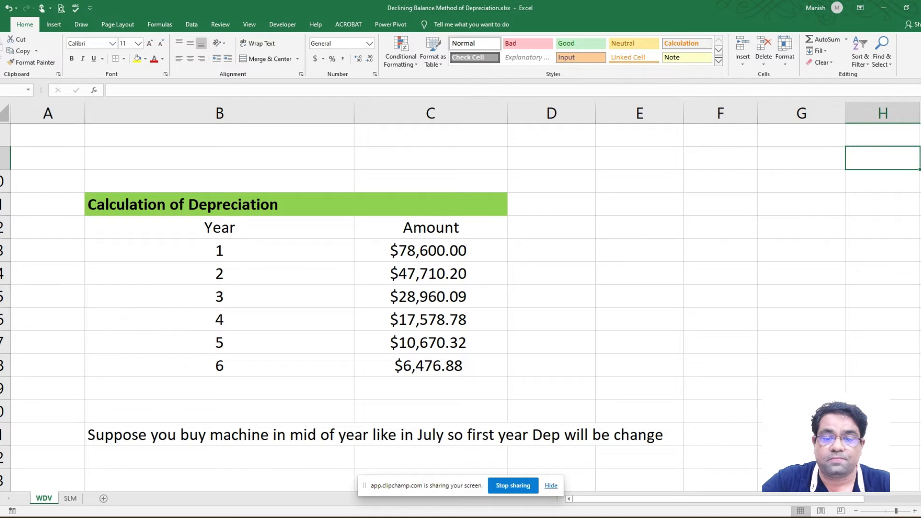
scroll(460, 307, down, 2)
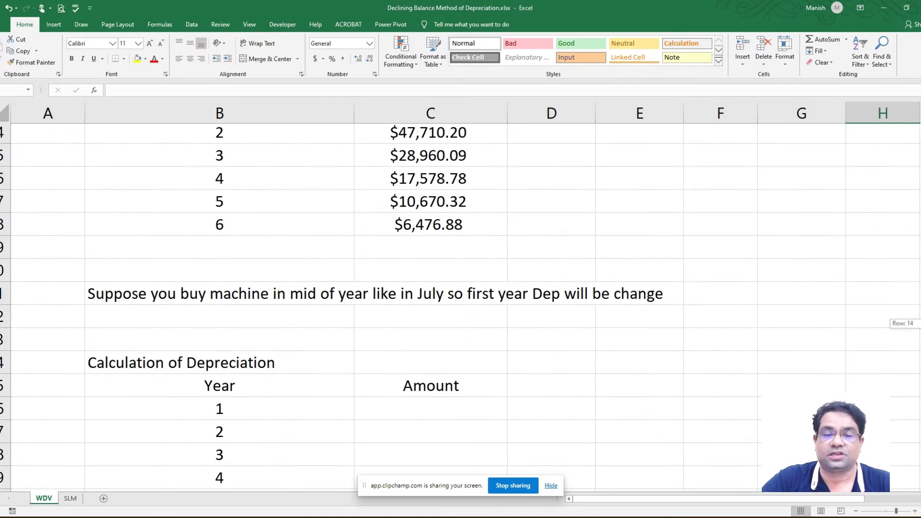
scroll(461, 307, down, 1)
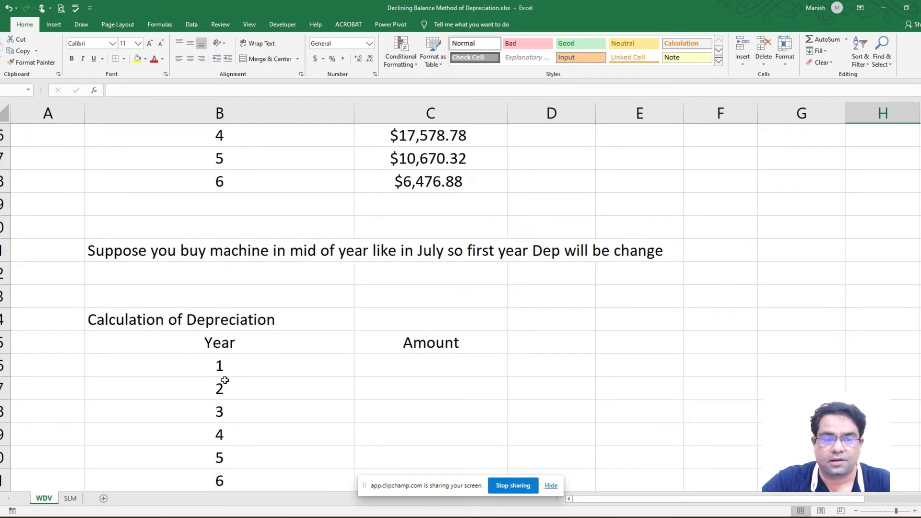
drag(98, 255, 628, 256)
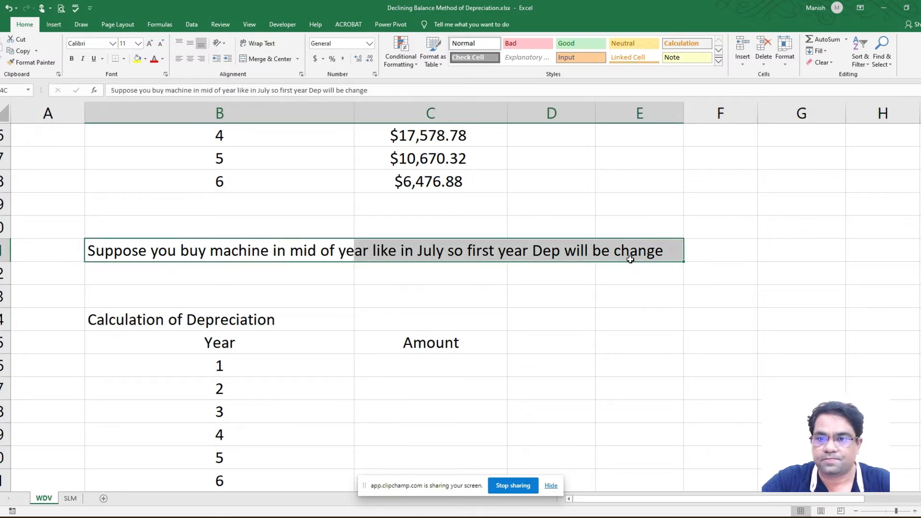
click(137, 58)
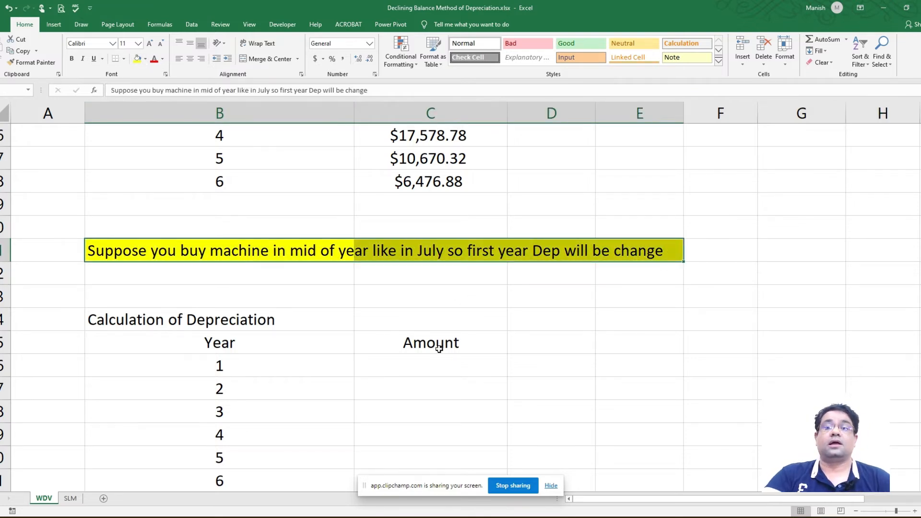
Insert the financial function DB in the year 1 Amount cell of the second depreciation table.
click(428, 359)
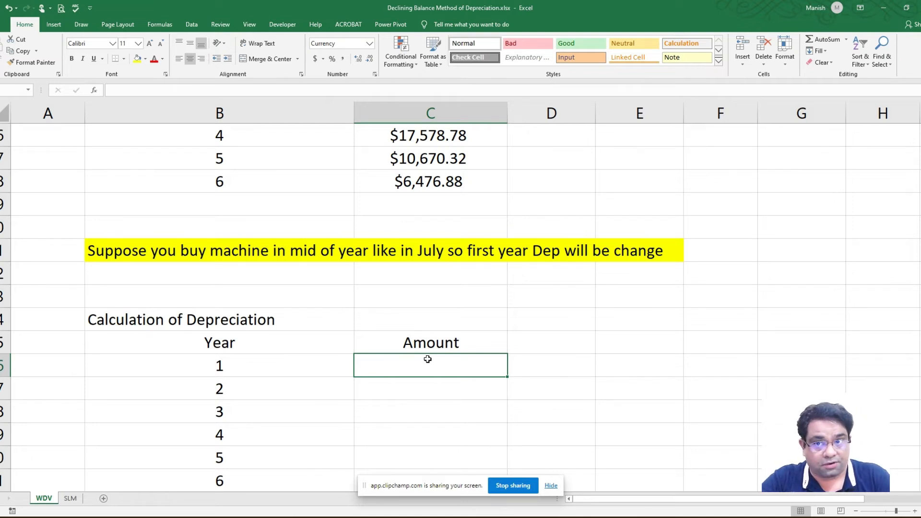
click(94, 92)
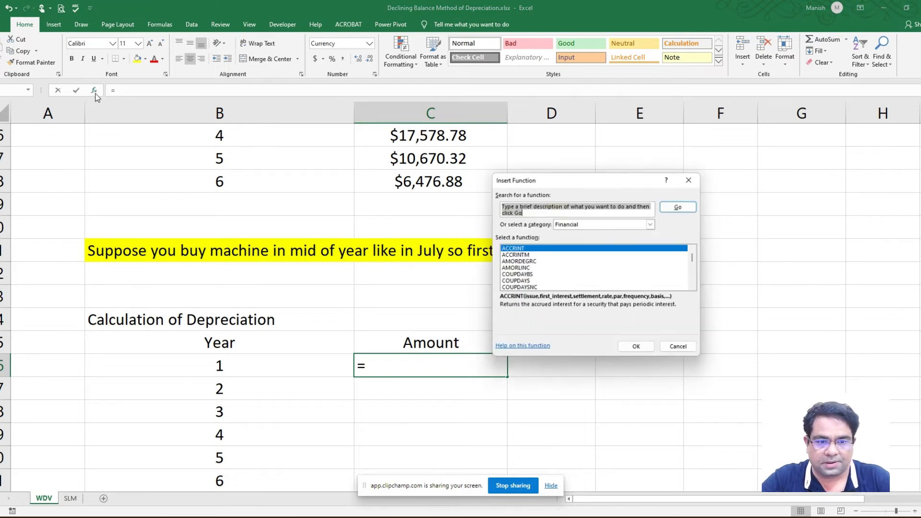
click(540, 275)
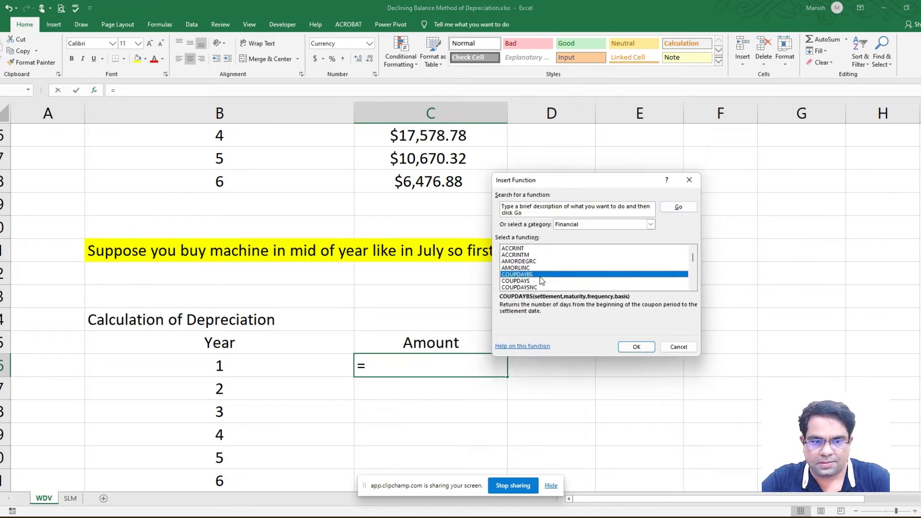
key(d)
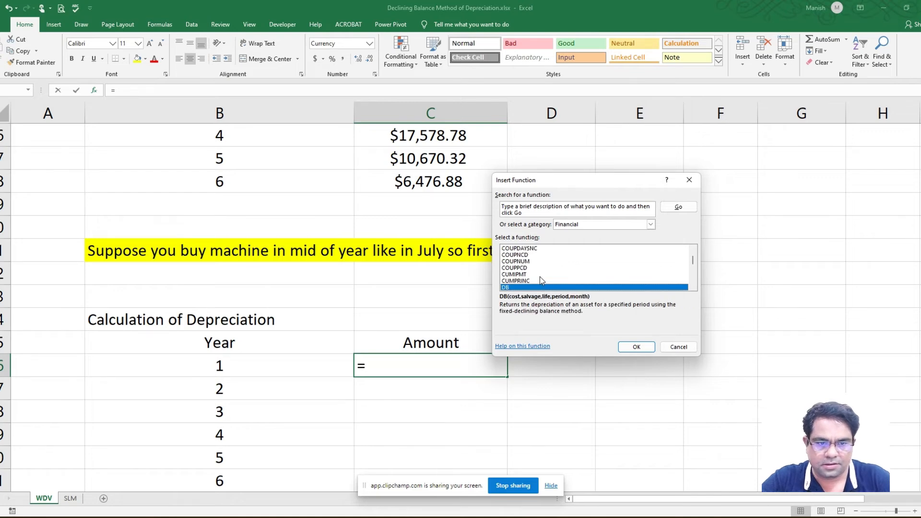
double_click(527, 288)
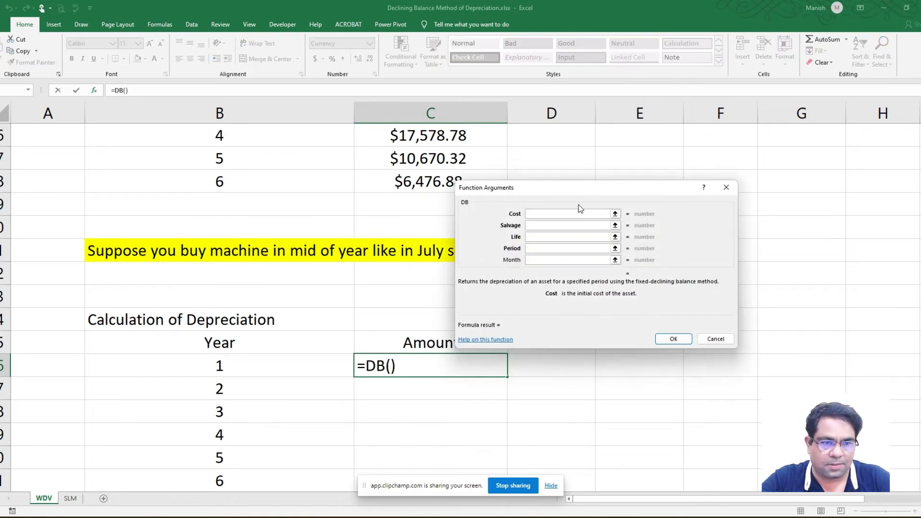
Set the DB arguments to C5 for cost, C6 for salvage and C7 for life.
drag(918, 306, 915, 164)
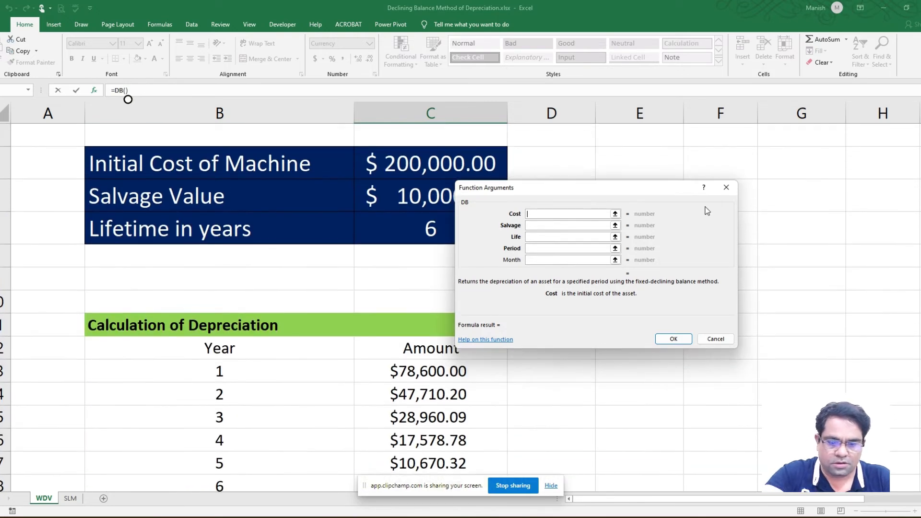
click(433, 162)
text(,)
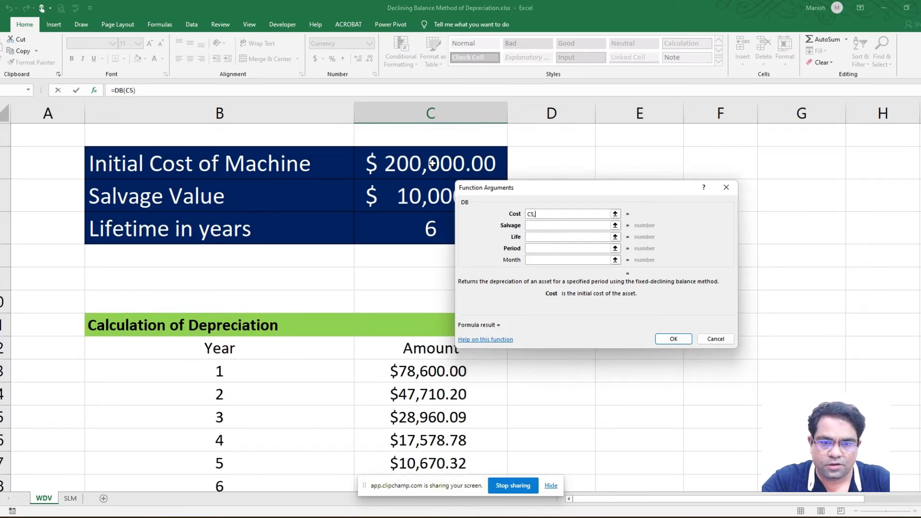
click(413, 187)
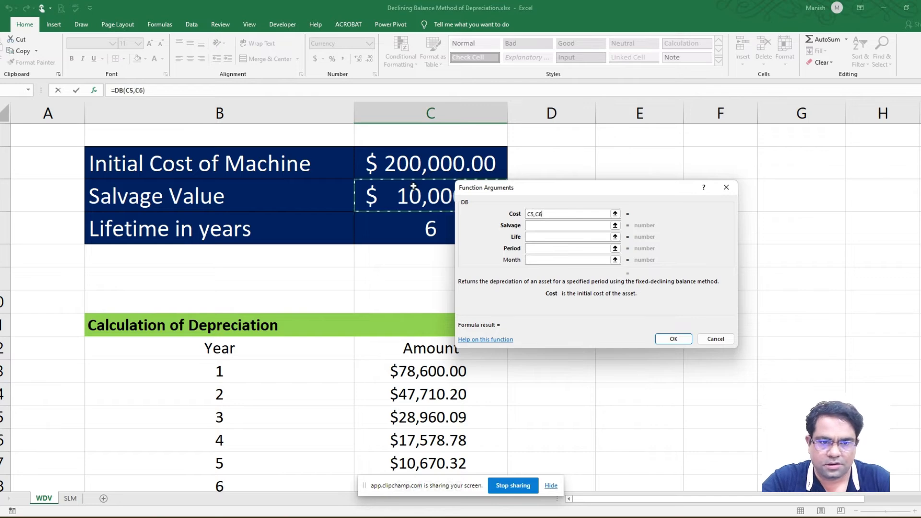
key(BackSpace)
key(BackSpace)
key(BackSpace)
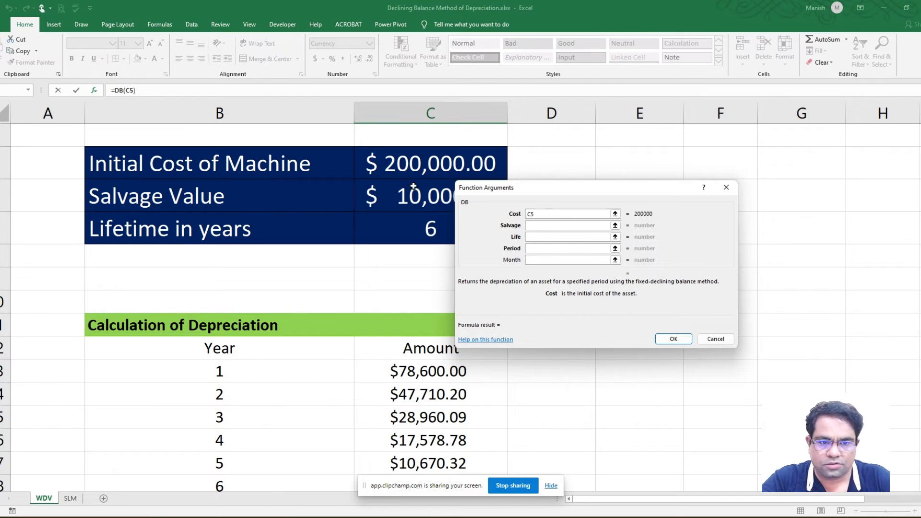
click(533, 226)
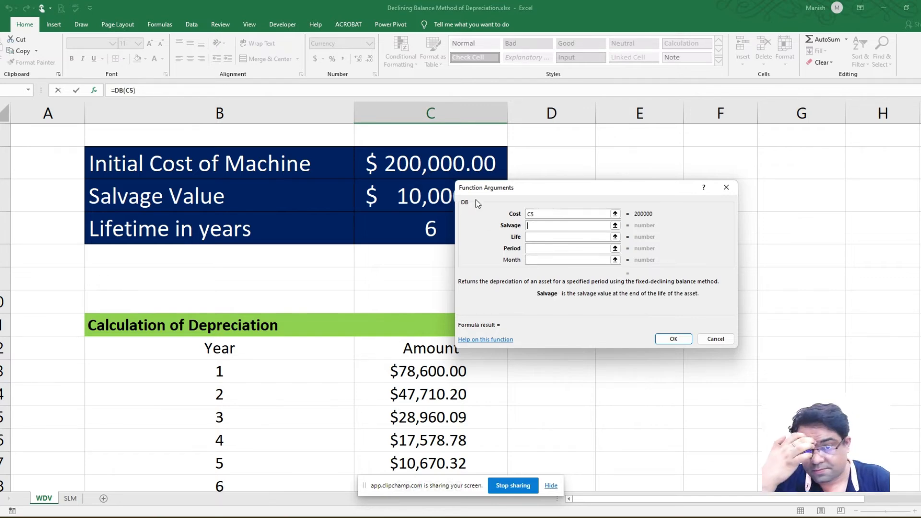
click(424, 190)
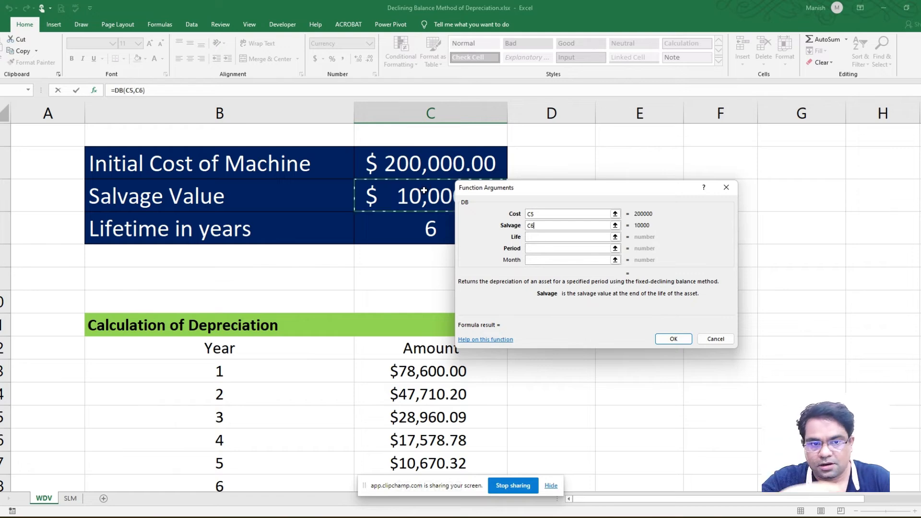
click(539, 237)
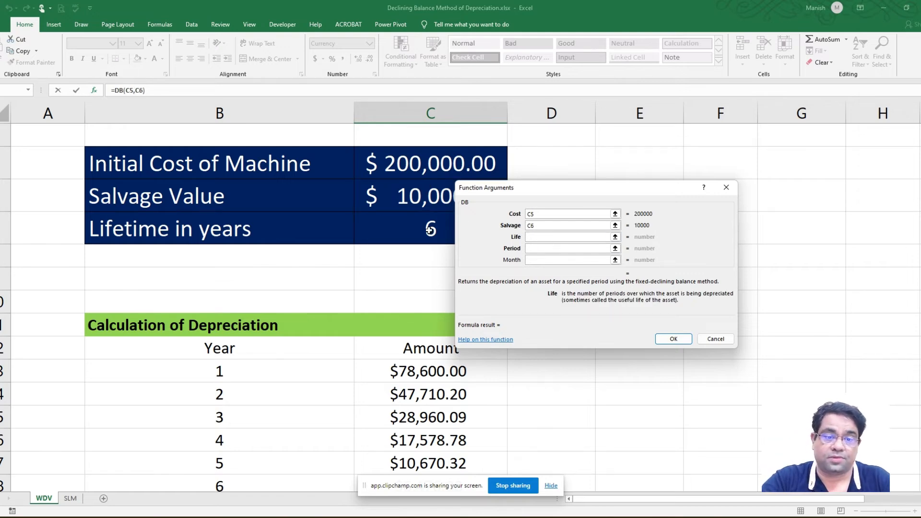
click(429, 230)
Set the DB period to 1 and the month to 6, and confirm the formula =DB(C5,C6,C7,1,6).
click(568, 250)
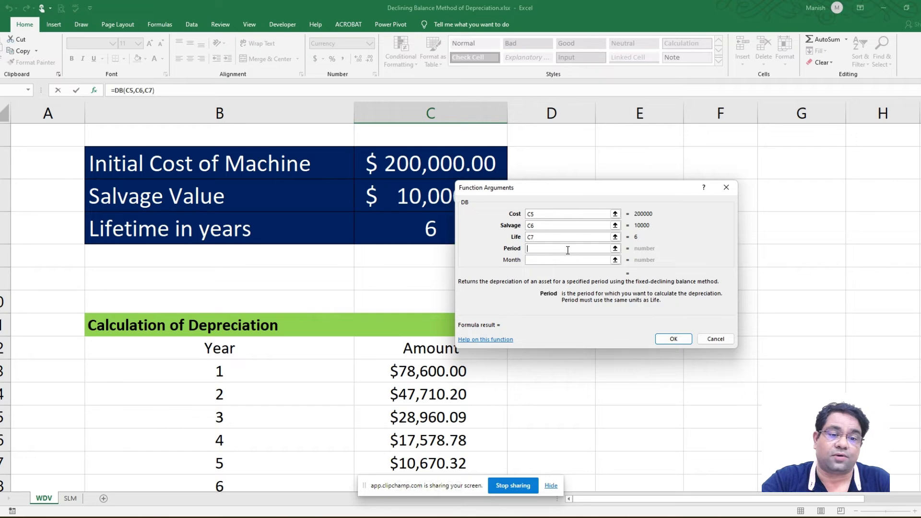
scroll(460, 307, down, 4)
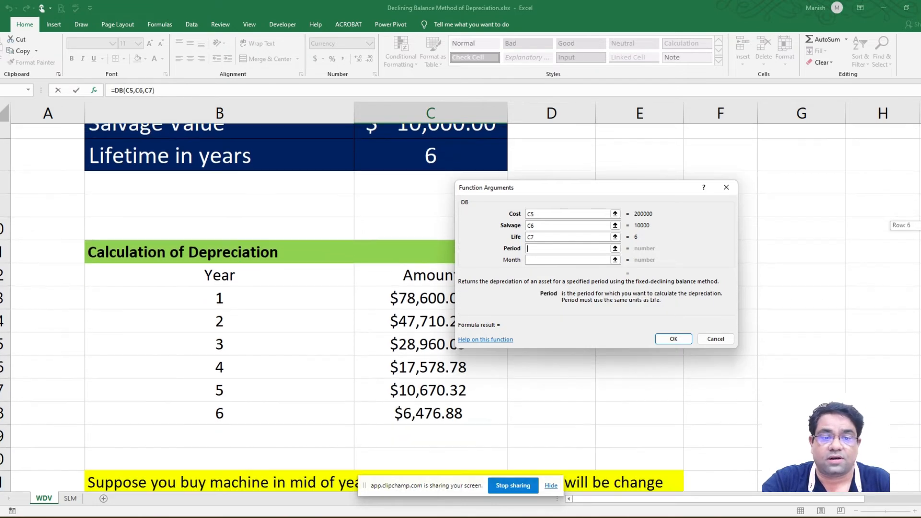
scroll(231, 307, down, 2)
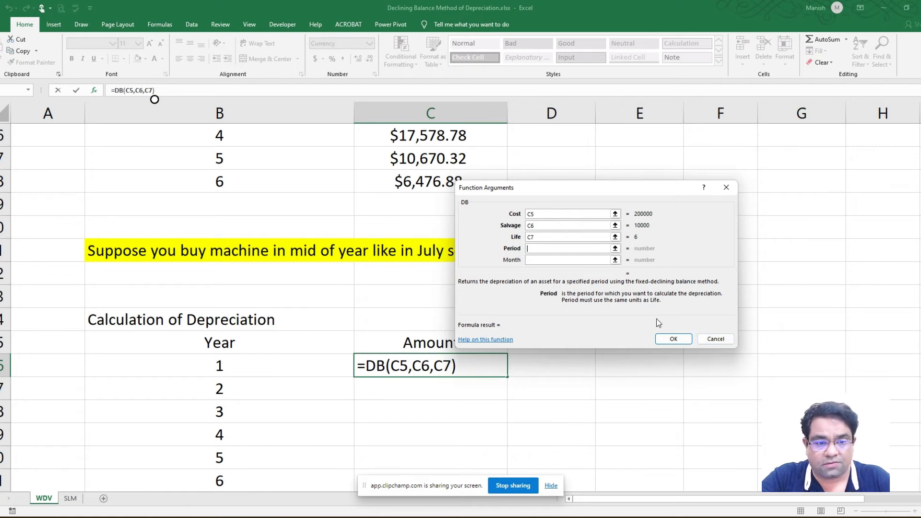
text(1)
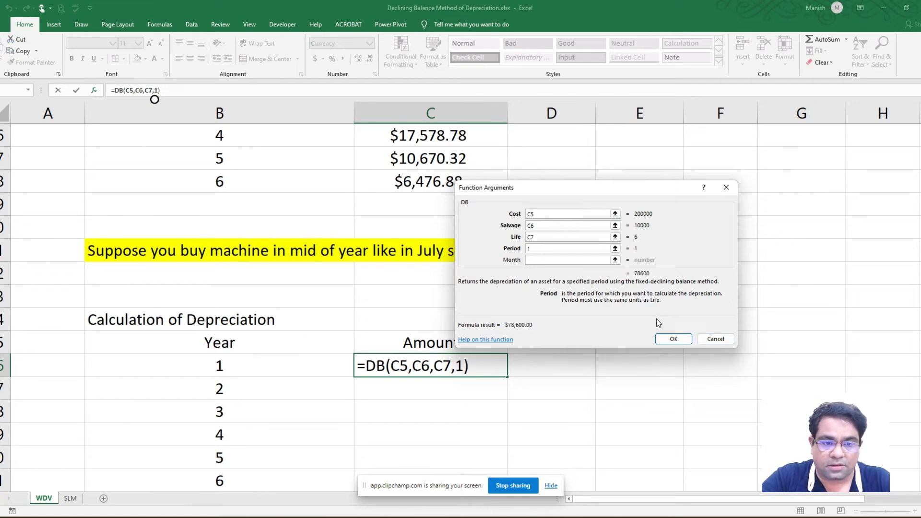
click(553, 259)
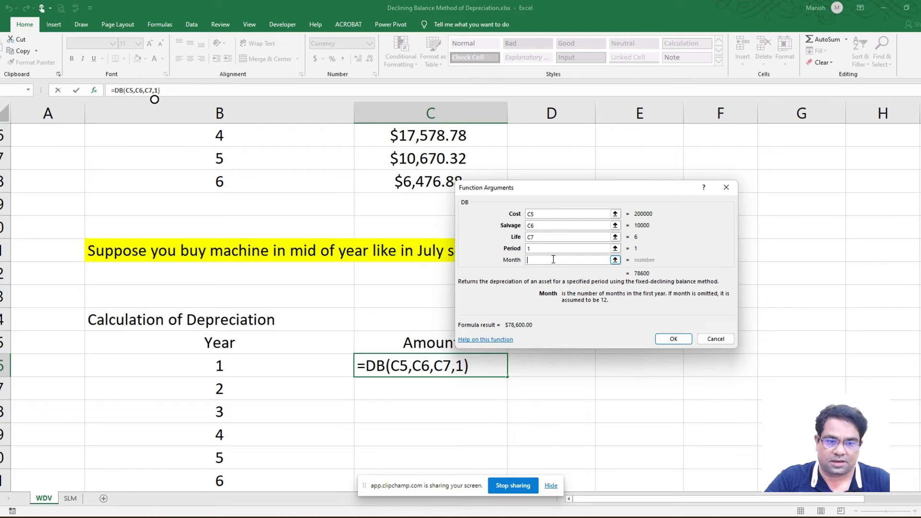
text(6)
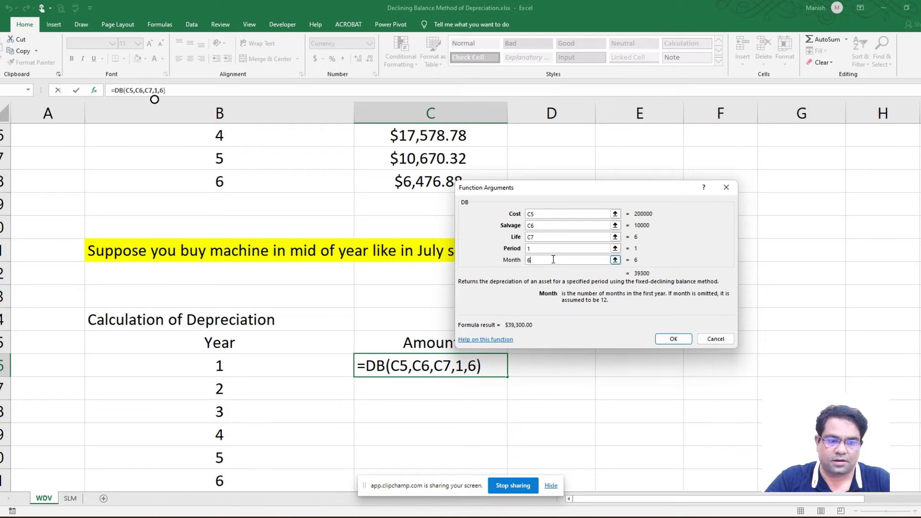
click(680, 340)
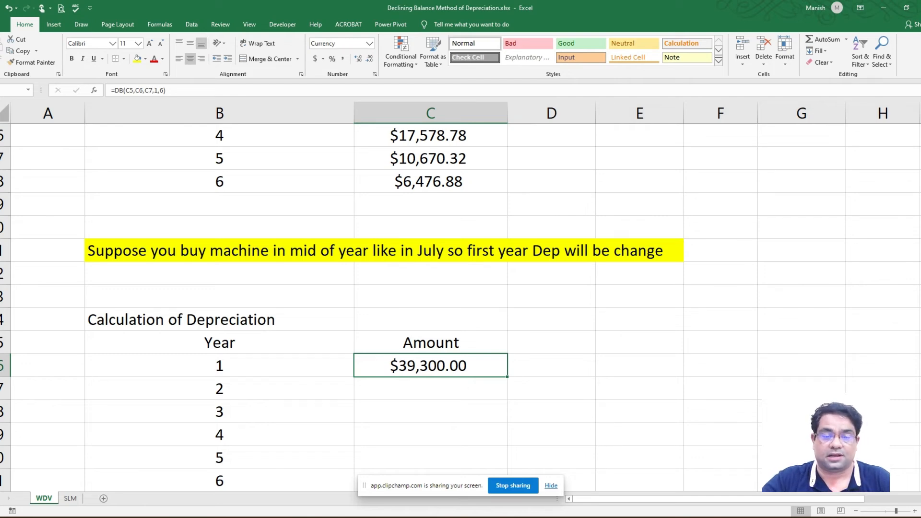
Start a DB formula in the year 2 Amount cell of the second depreciation table with absolute reference $C$5 as the cost.
click(447, 386)
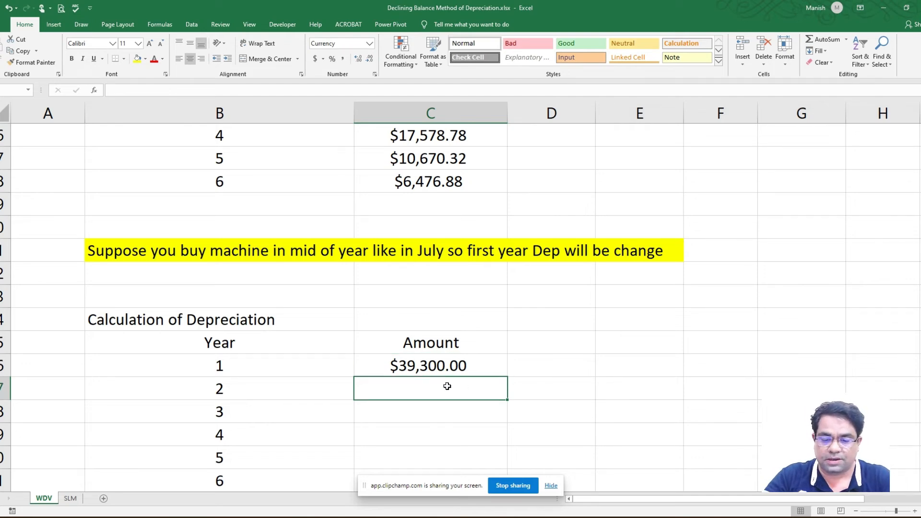
text(=db)
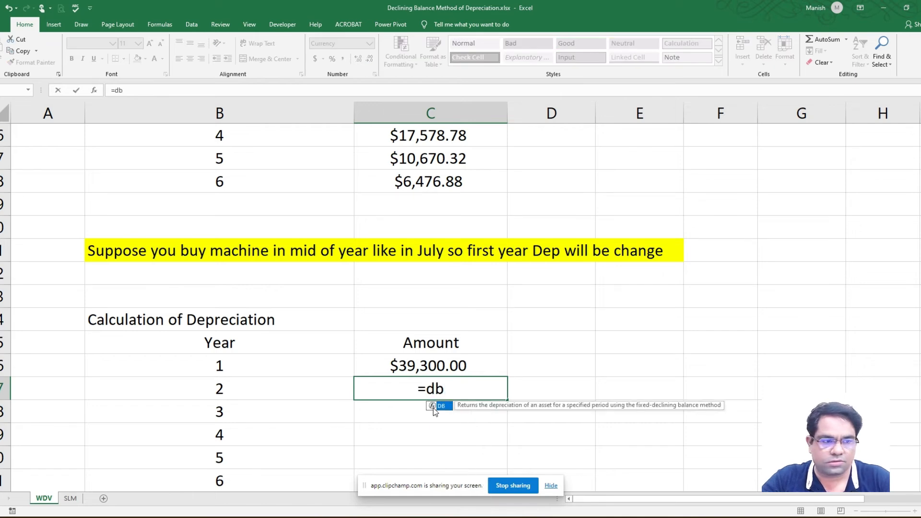
double_click(433, 406)
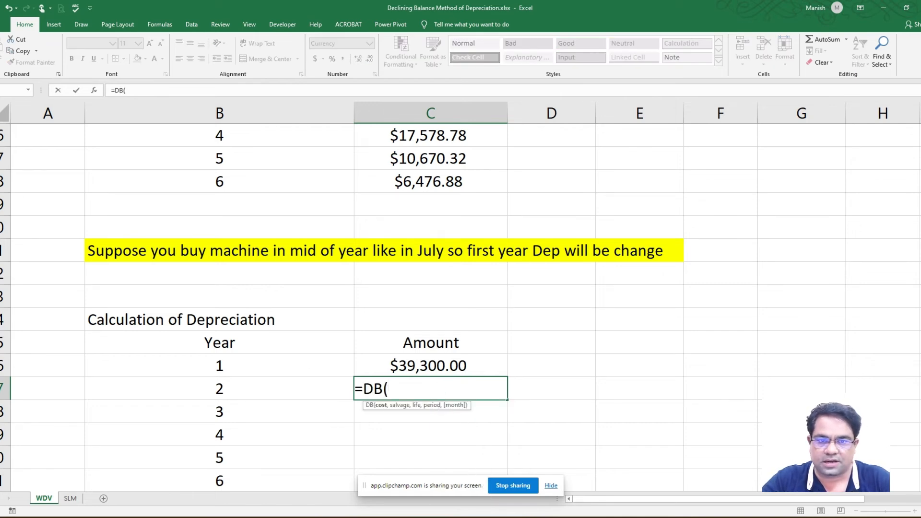
drag(918, 363, 920, 232)
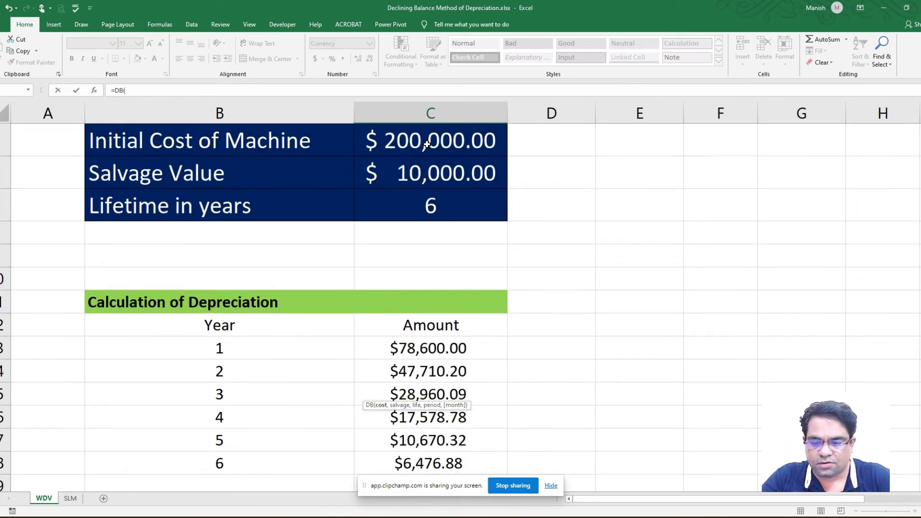
click(427, 144)
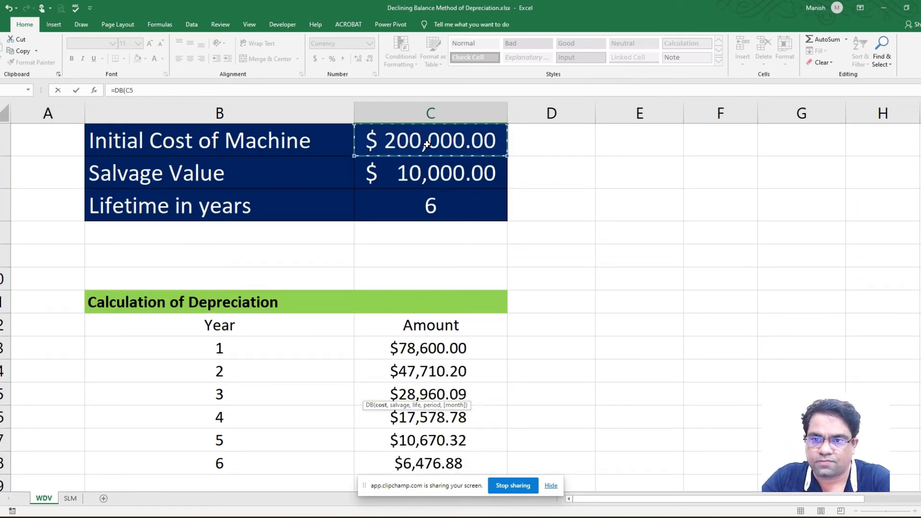
key(F4)
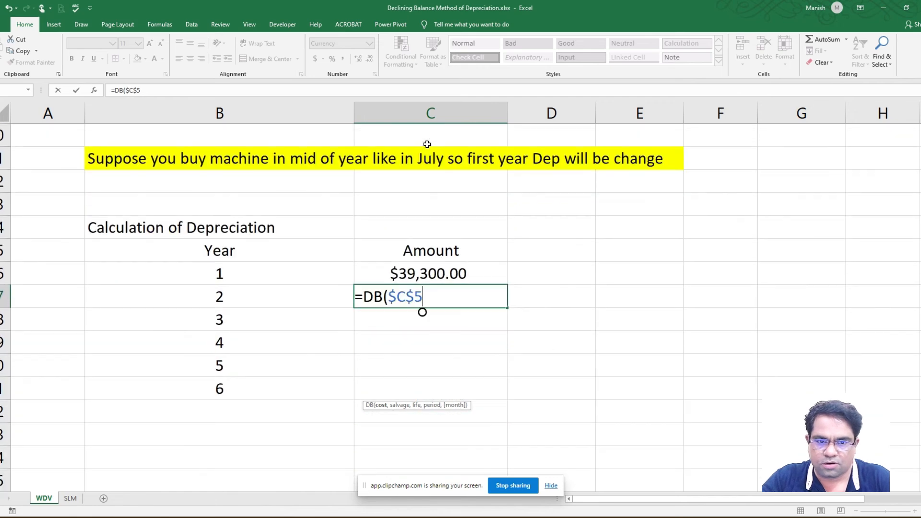
text(,)
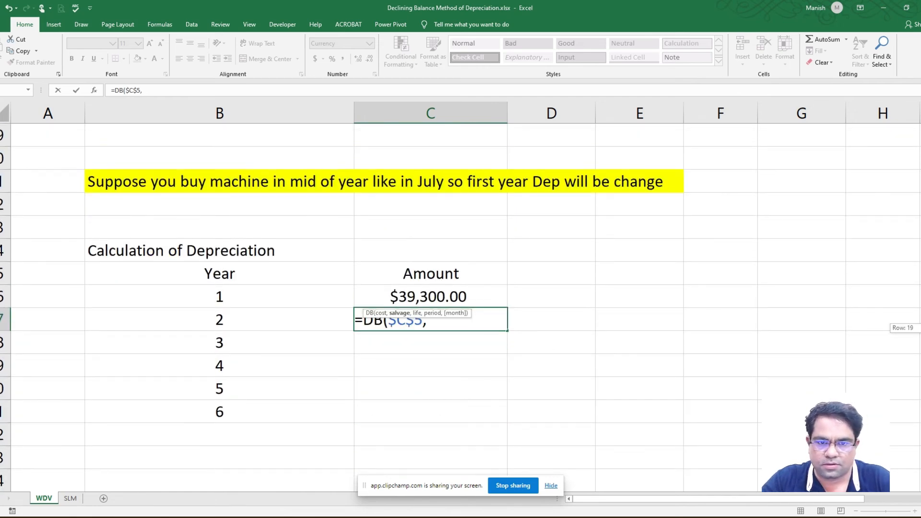
Add the salvage value and the lifetime in years to the DB formula as absolute references $C$6 and $C$7.
scroll(917, 176, up, 3)
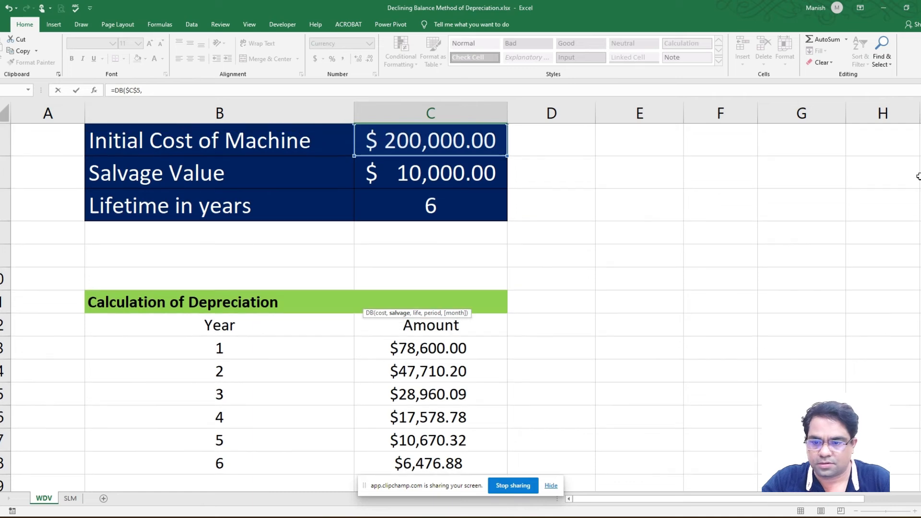
click(439, 163)
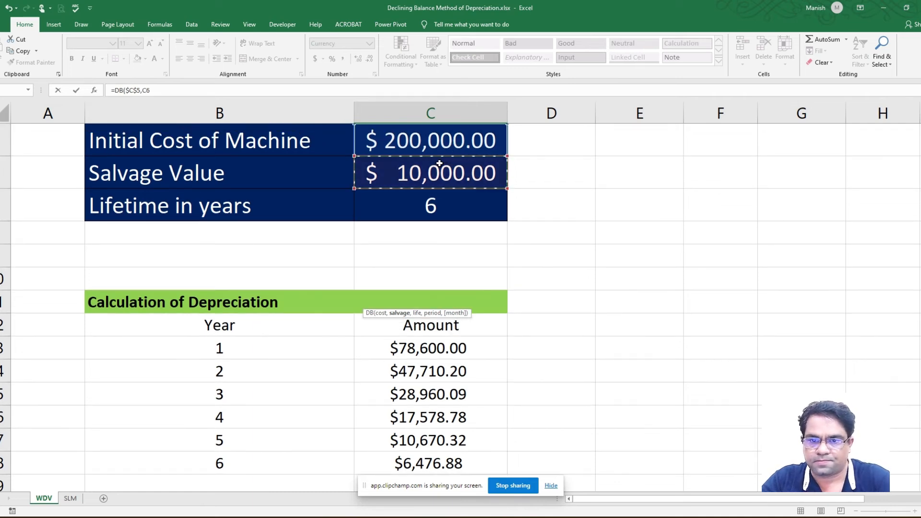
key(F4)
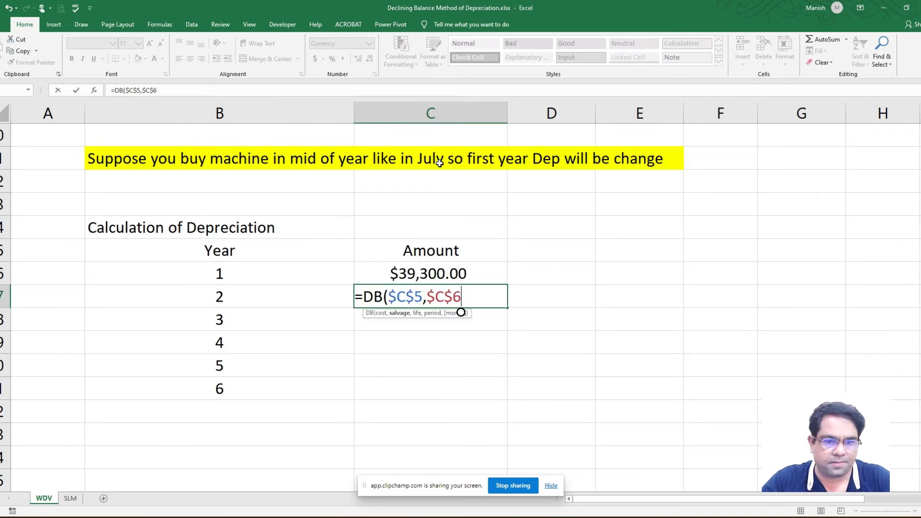
text(,)
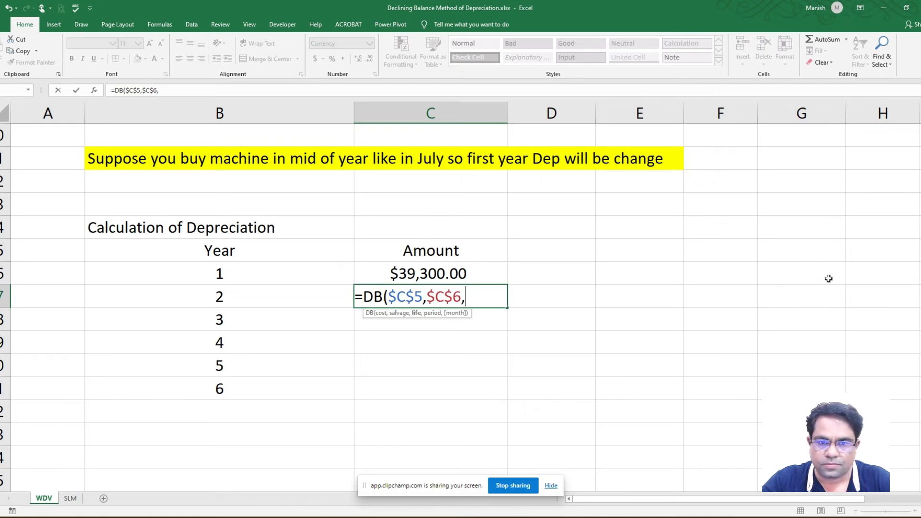
scroll(917, 186, up, 5)
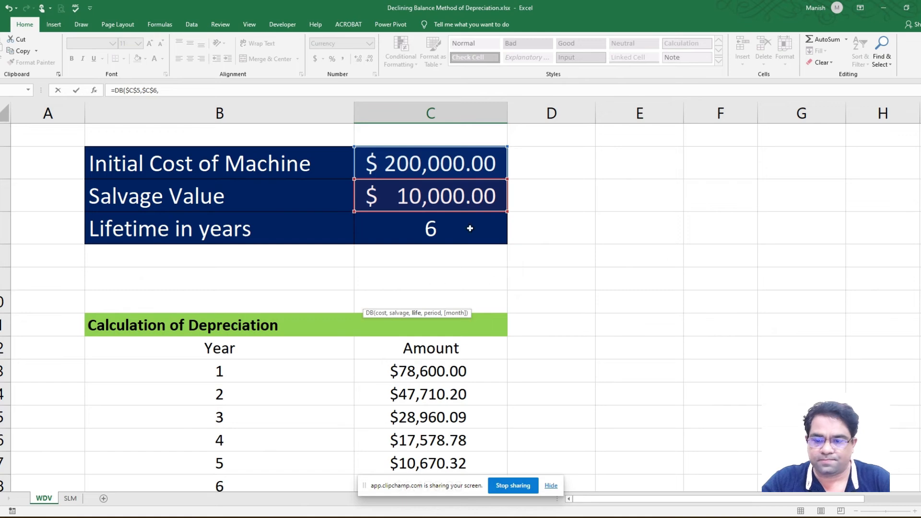
click(431, 229)
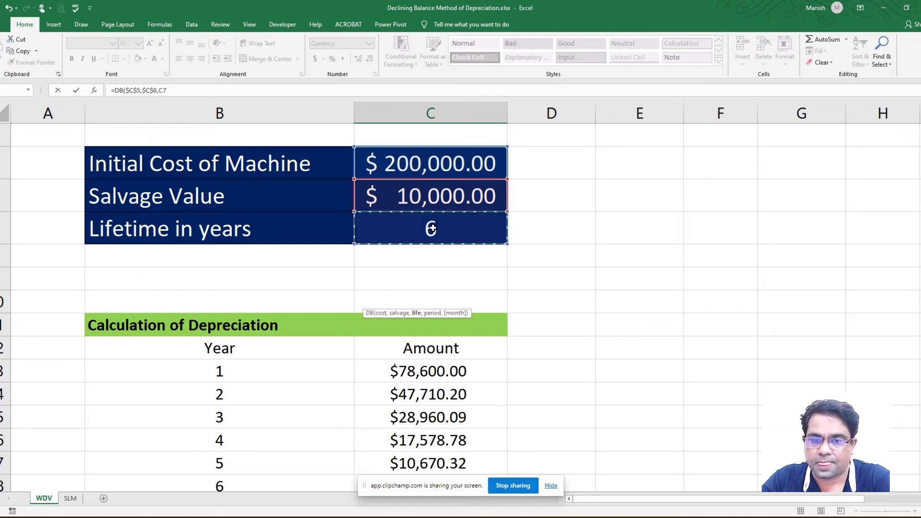
key(F4)
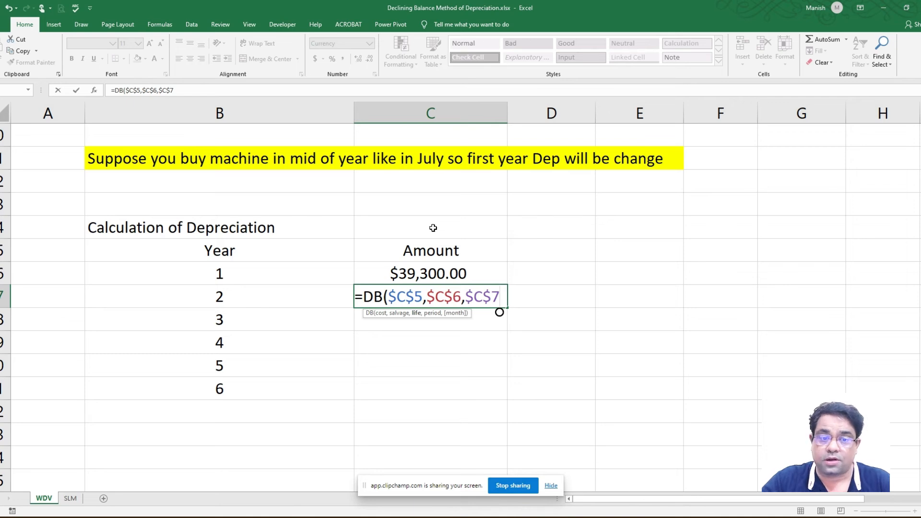
text(,)
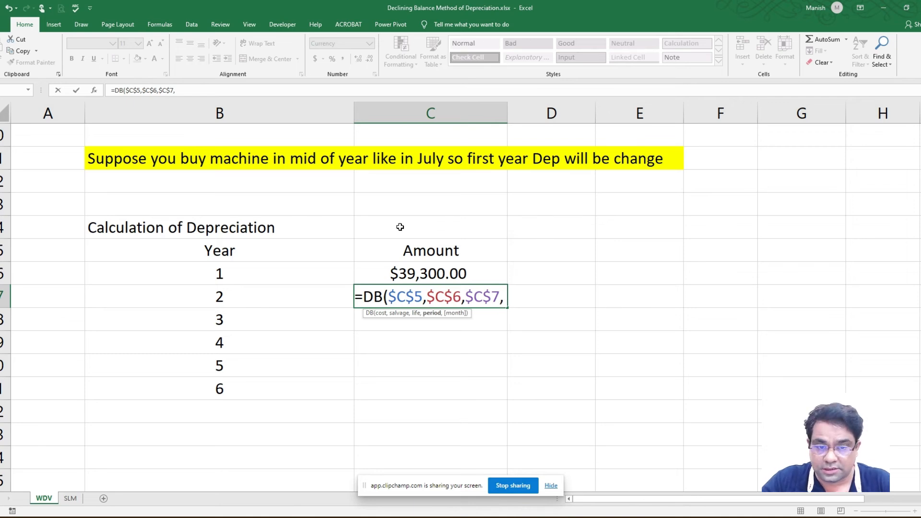
Complete the formula as =DB($C$5,$C$6,$C$7,B27) and fill it down through year 6 of the second depreciation table.
click(202, 293)
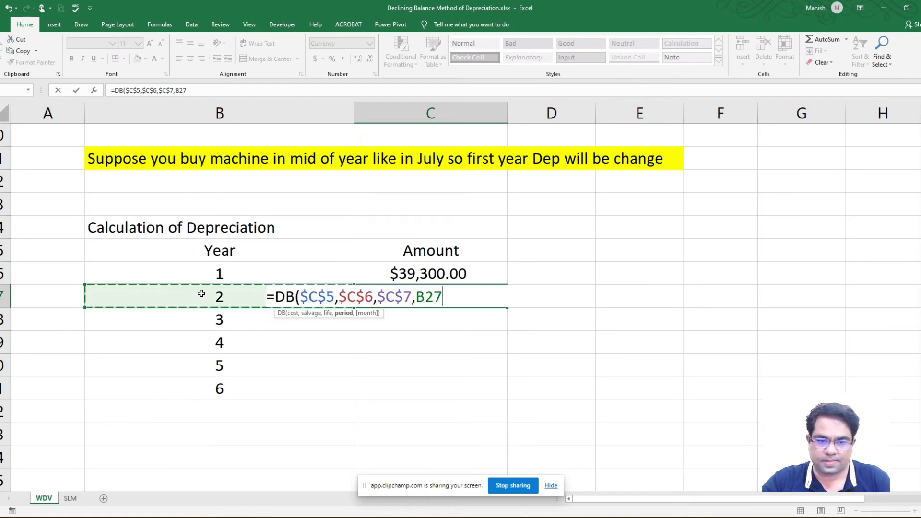
text())
key(Return)
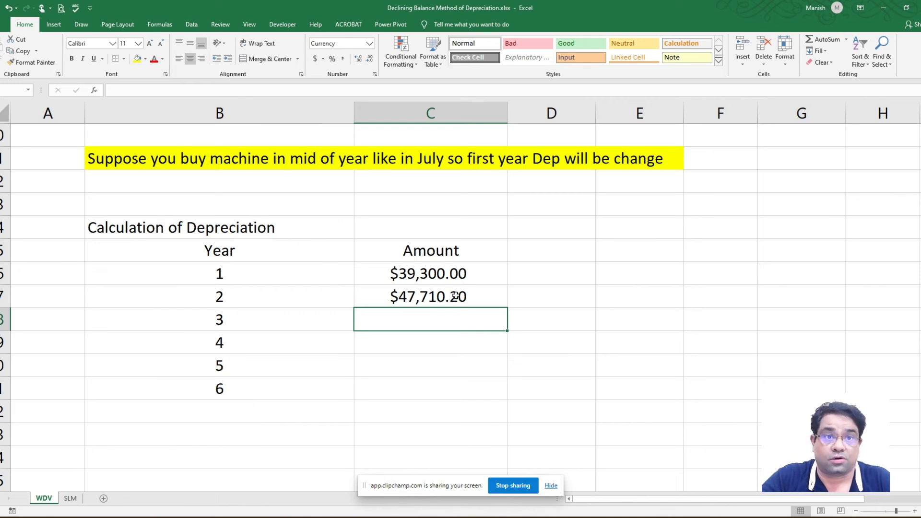
click(454, 297)
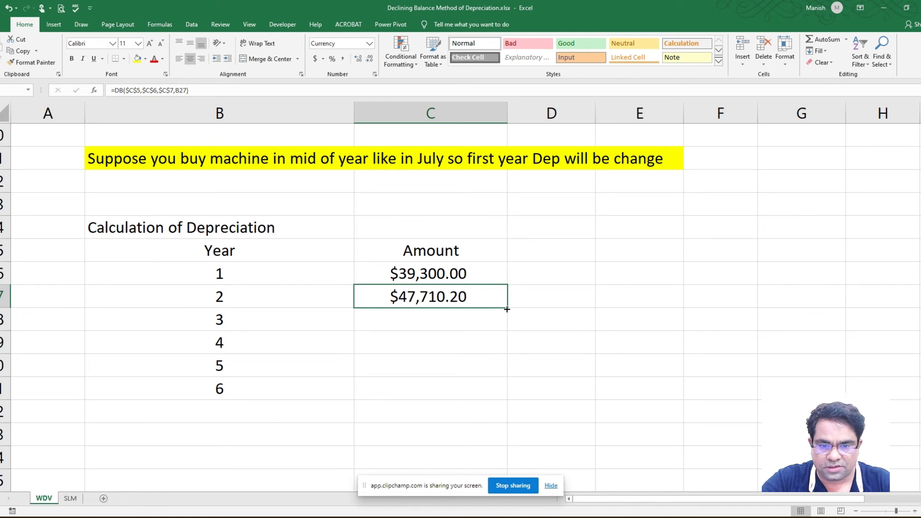
drag(507, 307, 503, 395)
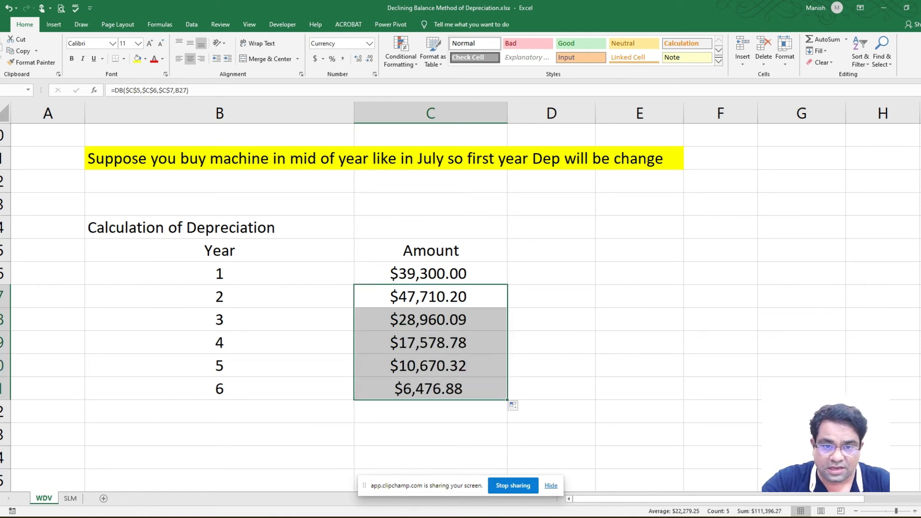
Compare the year 1 depreciation amounts of both tables by selecting the two cells together.
scroll(461, 309, up, 2)
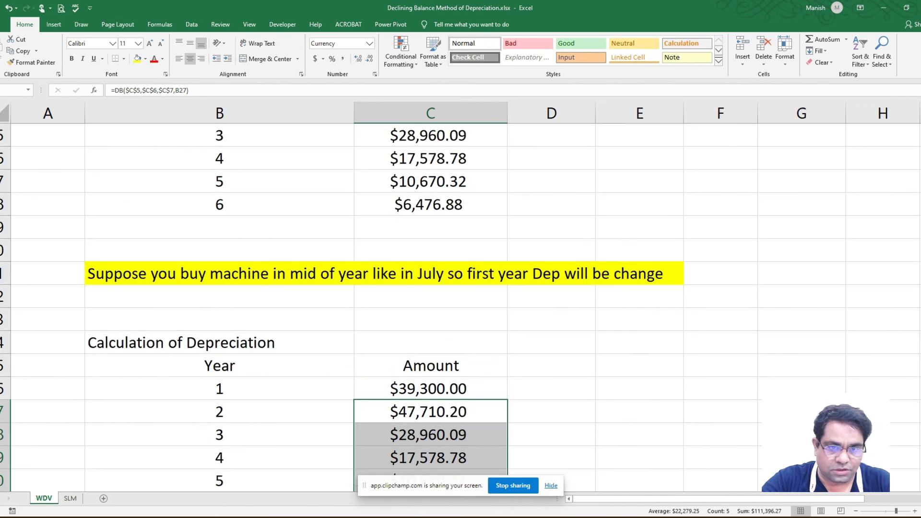
click(890, 512)
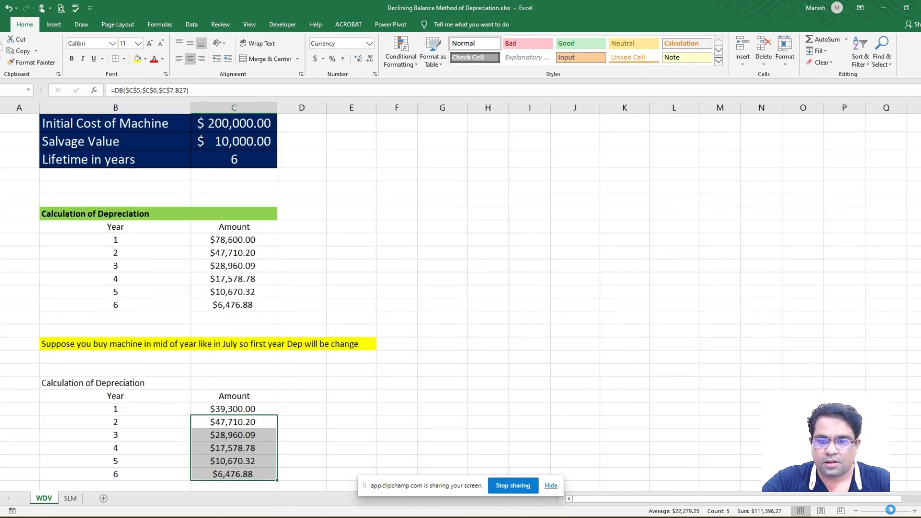
drag(889, 511, 891, 513)
click(661, 399)
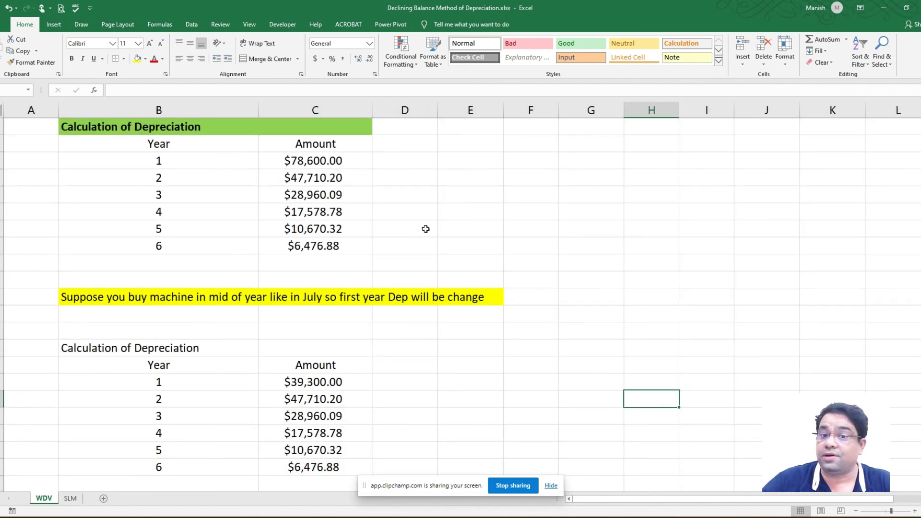
click(335, 162)
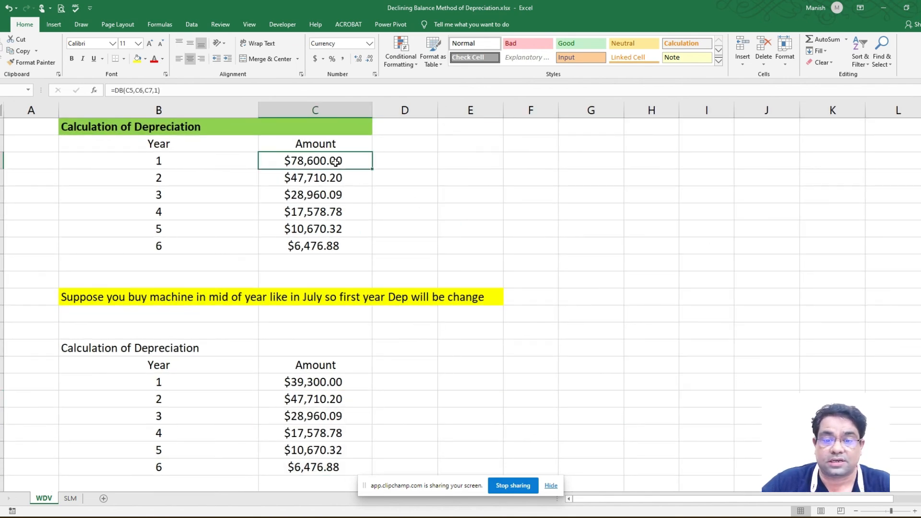
ctrl+click(332, 384)
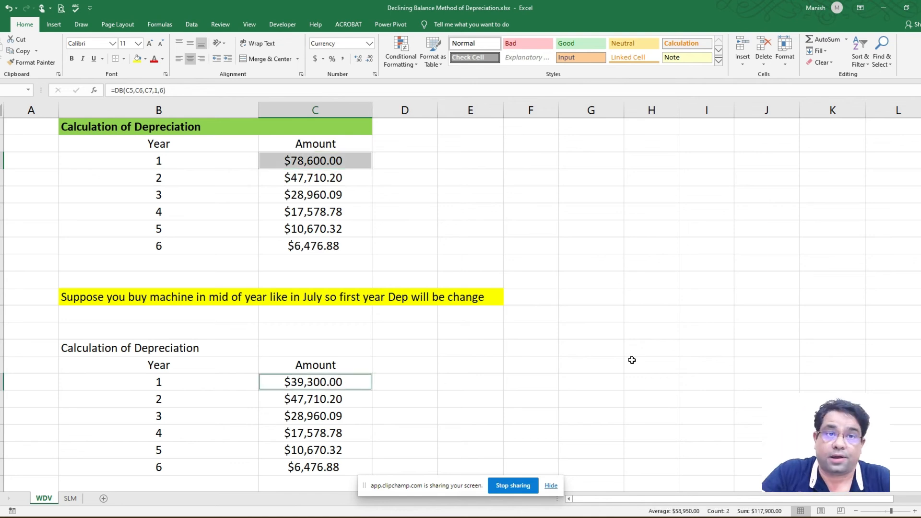